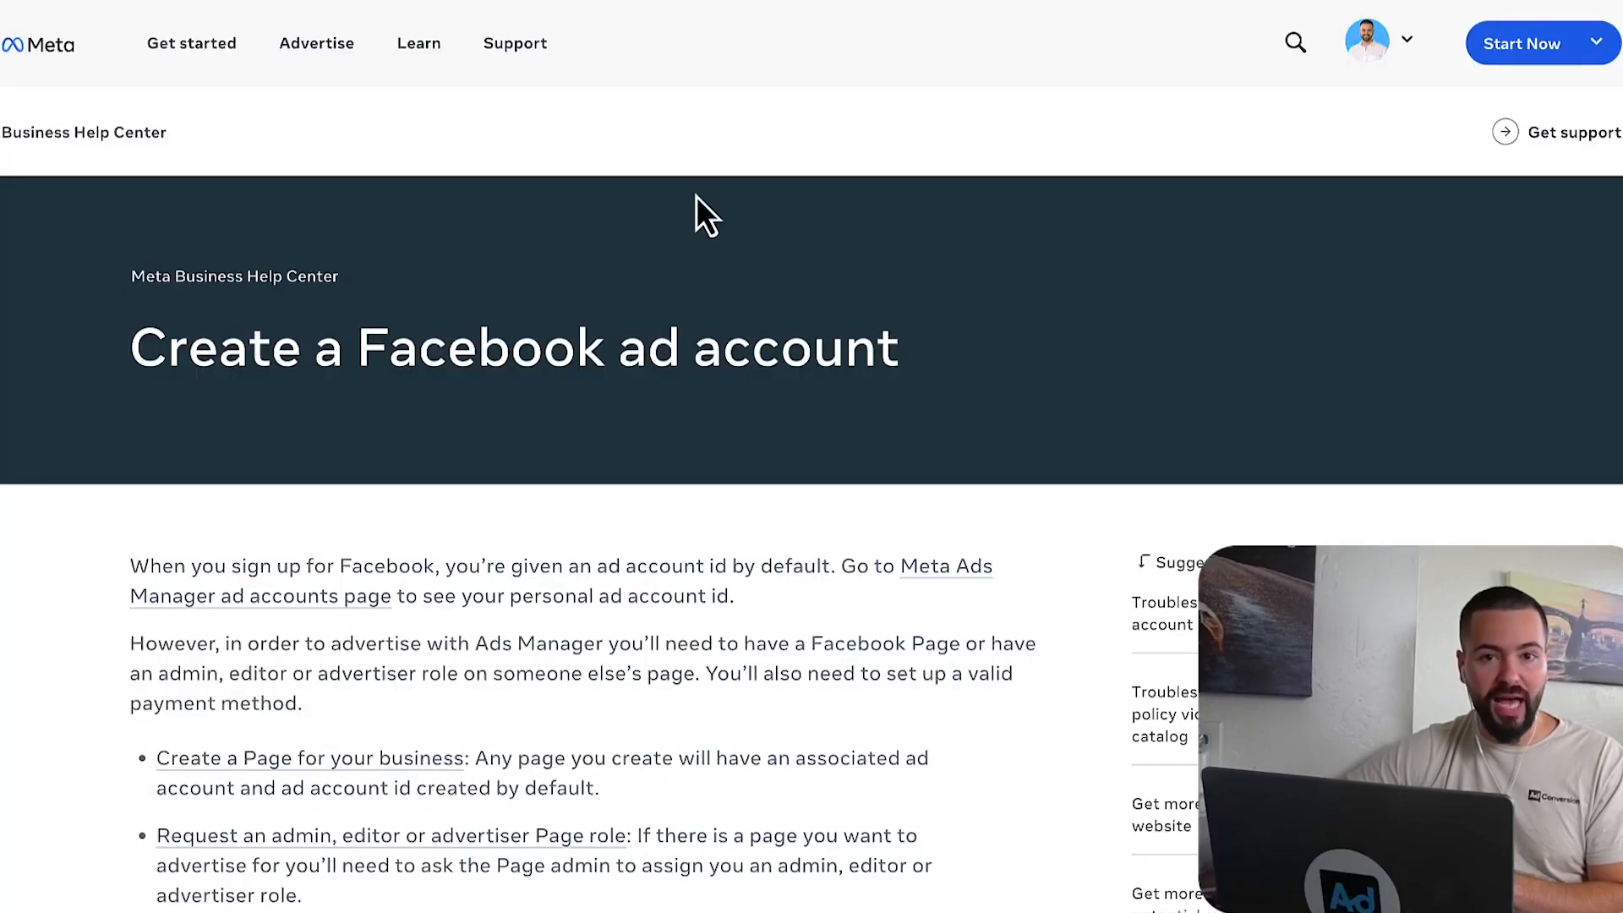
pyautogui.scroll(-1, 522, 261)
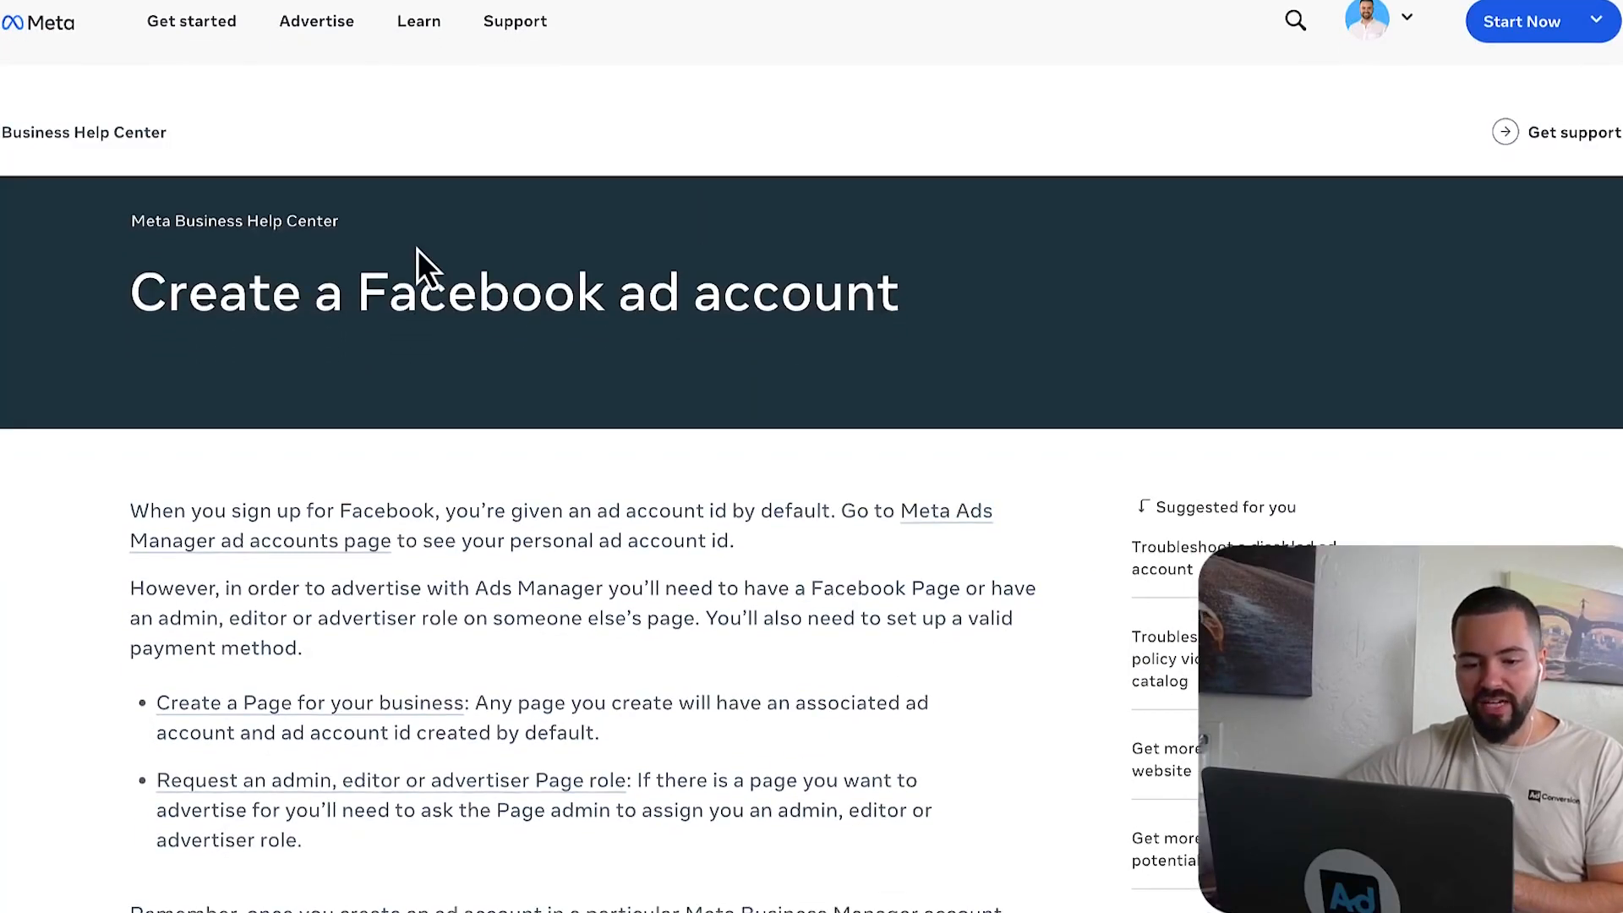
pyautogui.scroll(-3, 418, 249)
pyautogui.scroll(-1, 417, 248)
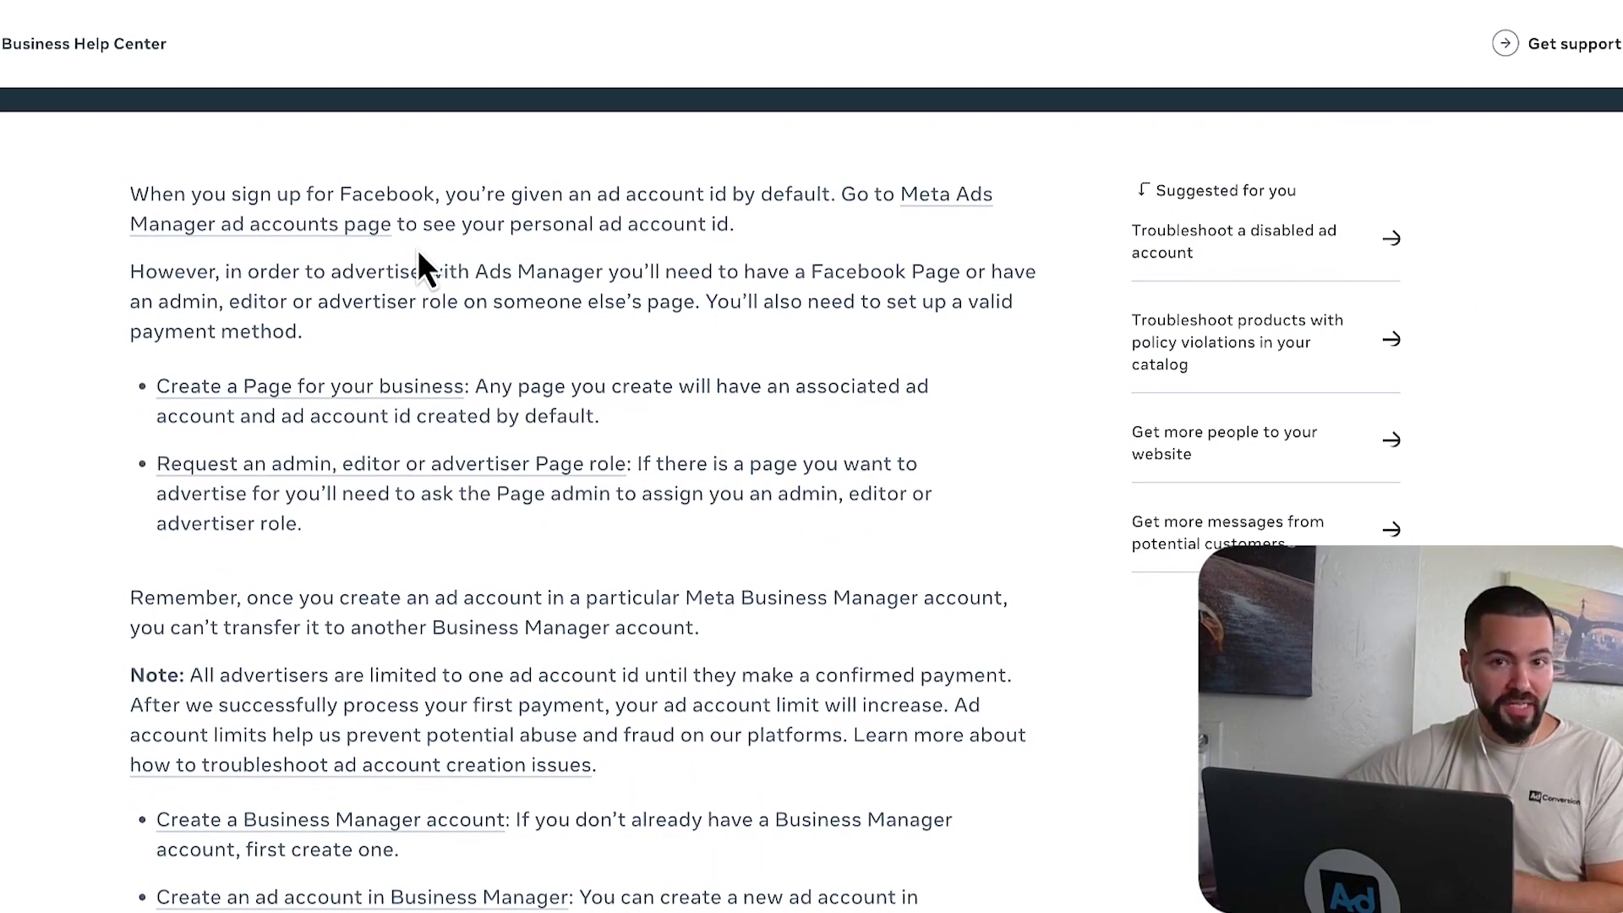
pyautogui.scroll(3, 418, 248)
pyautogui.scroll(2, 417, 249)
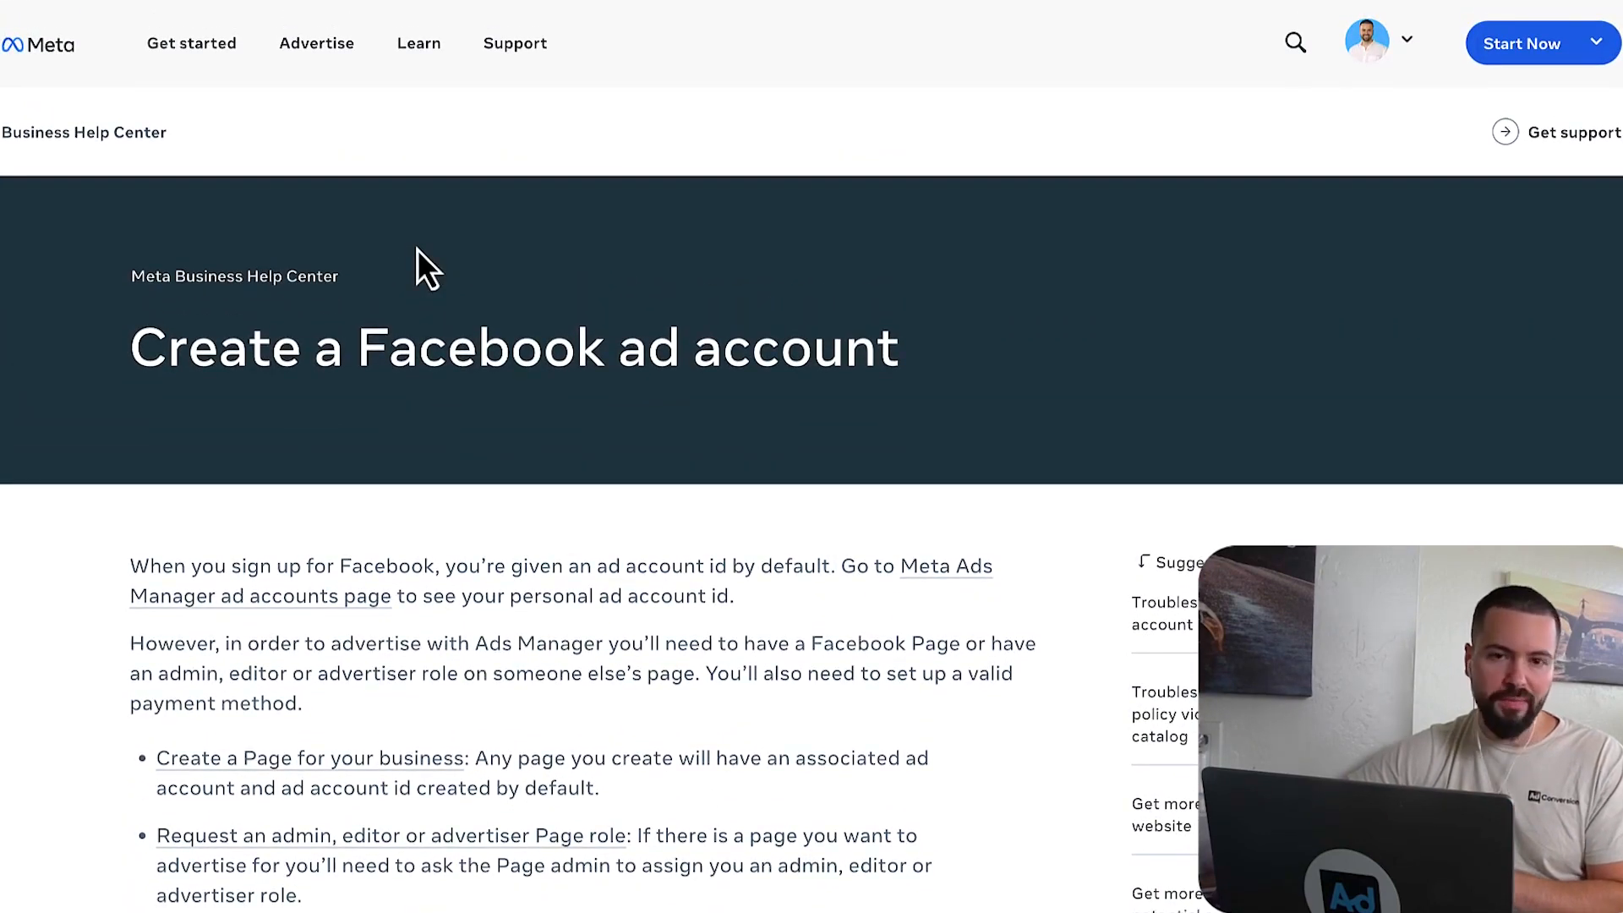
pyautogui.scroll(-3, 418, 250)
pyautogui.scroll(-1, 417, 249)
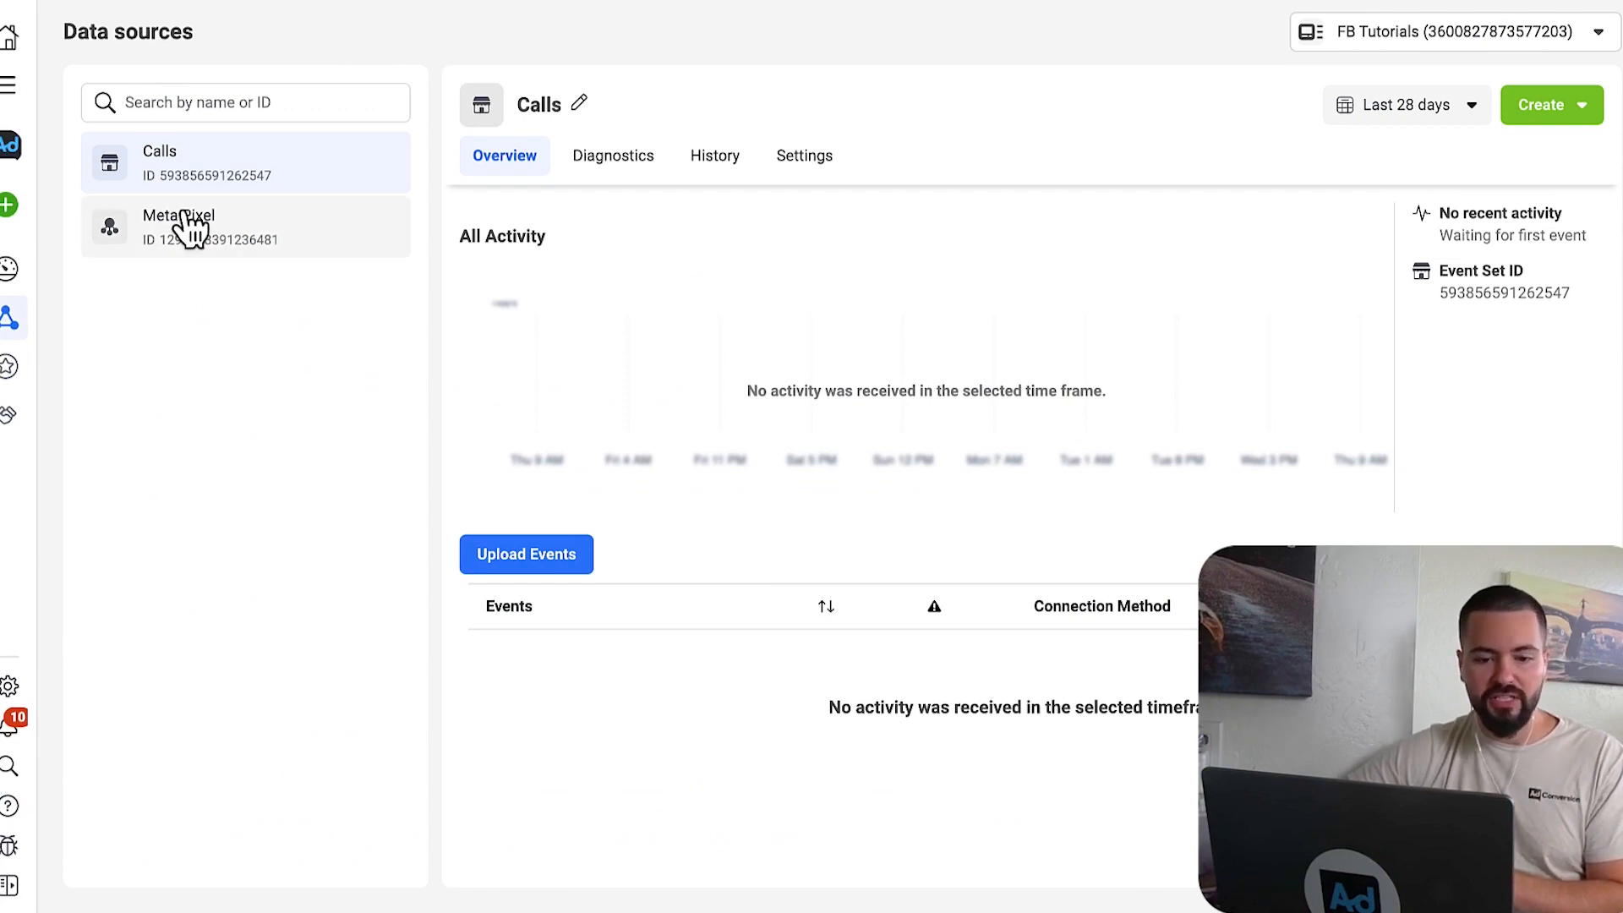
# - Browse the All tools menu, then start Connect Data Sources from the Events Manager sidebar
pyautogui.click(11, 85)
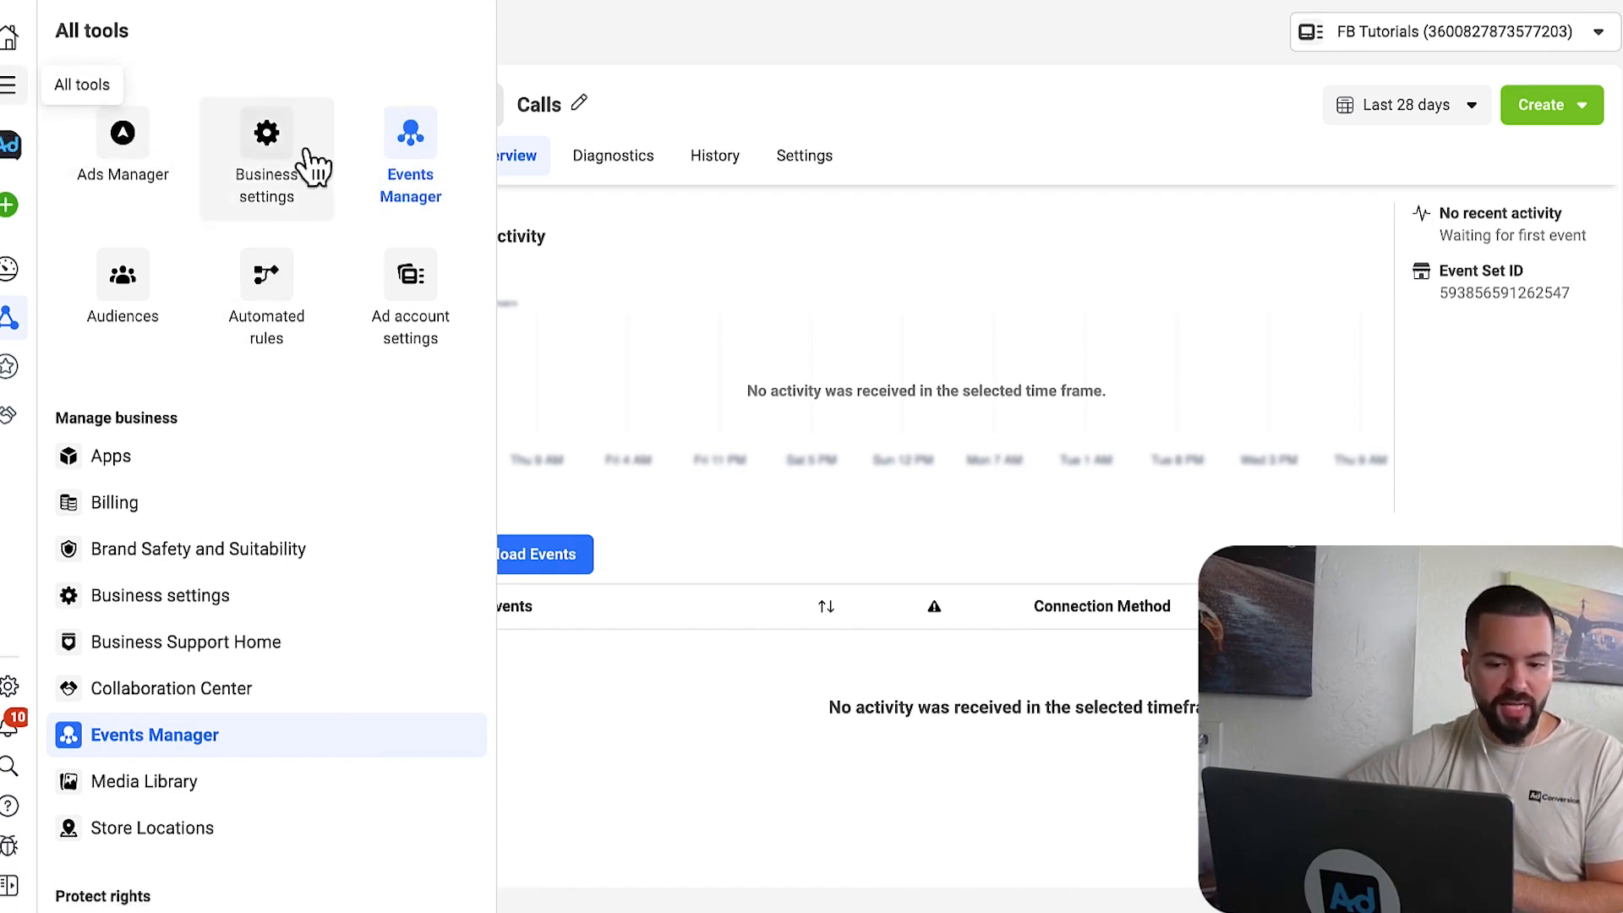
pyautogui.click(678, 83)
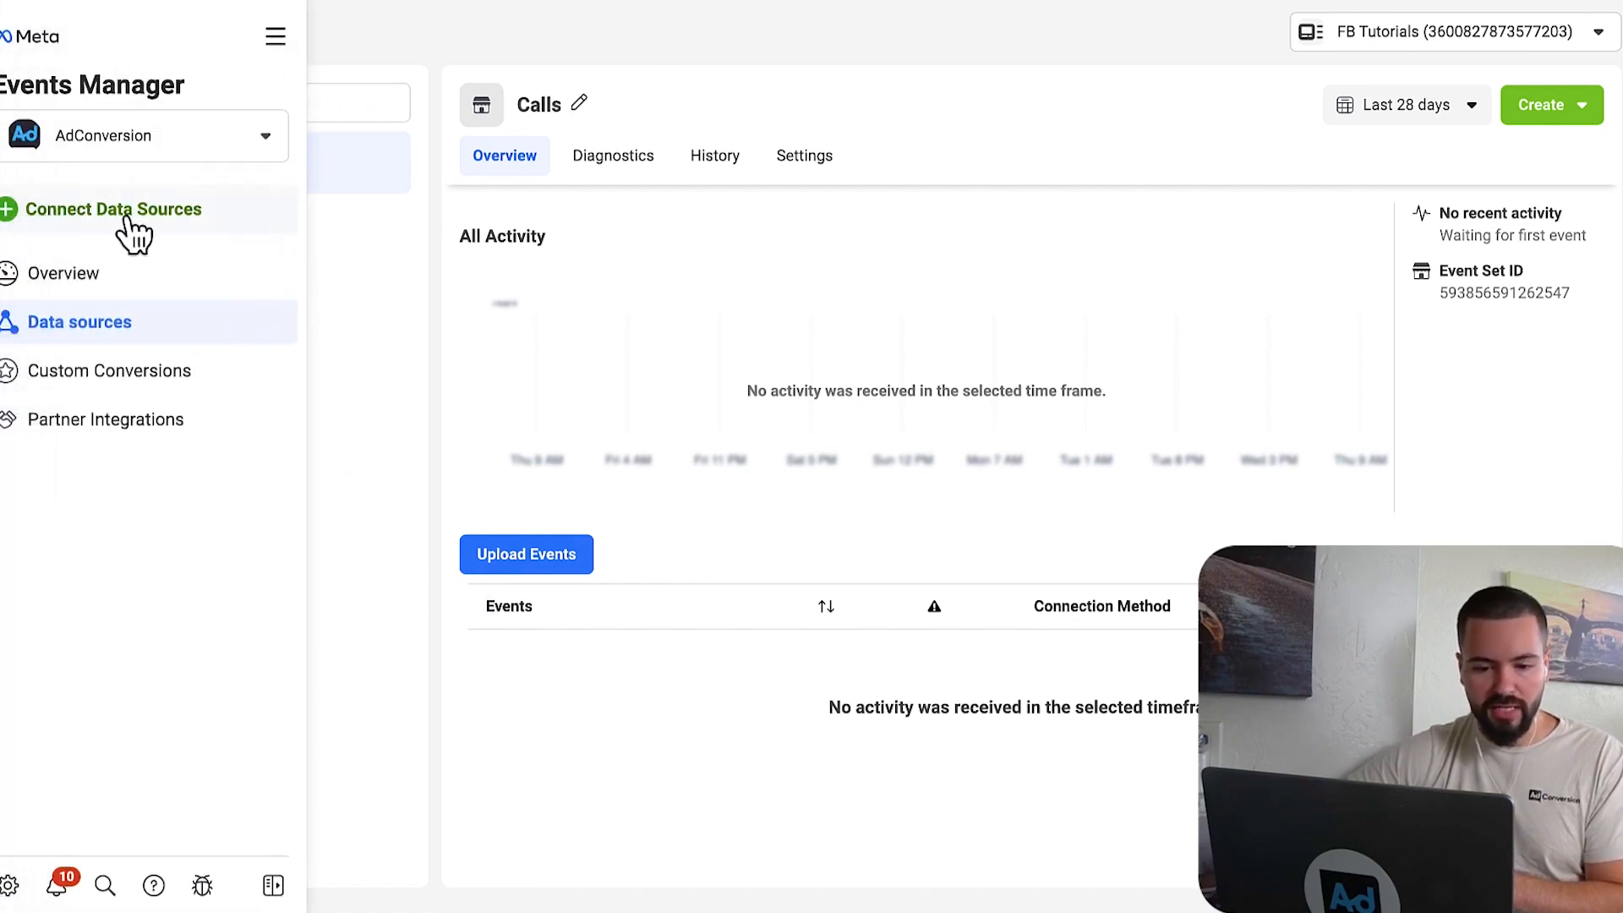
pyautogui.moveTo(9, 205)
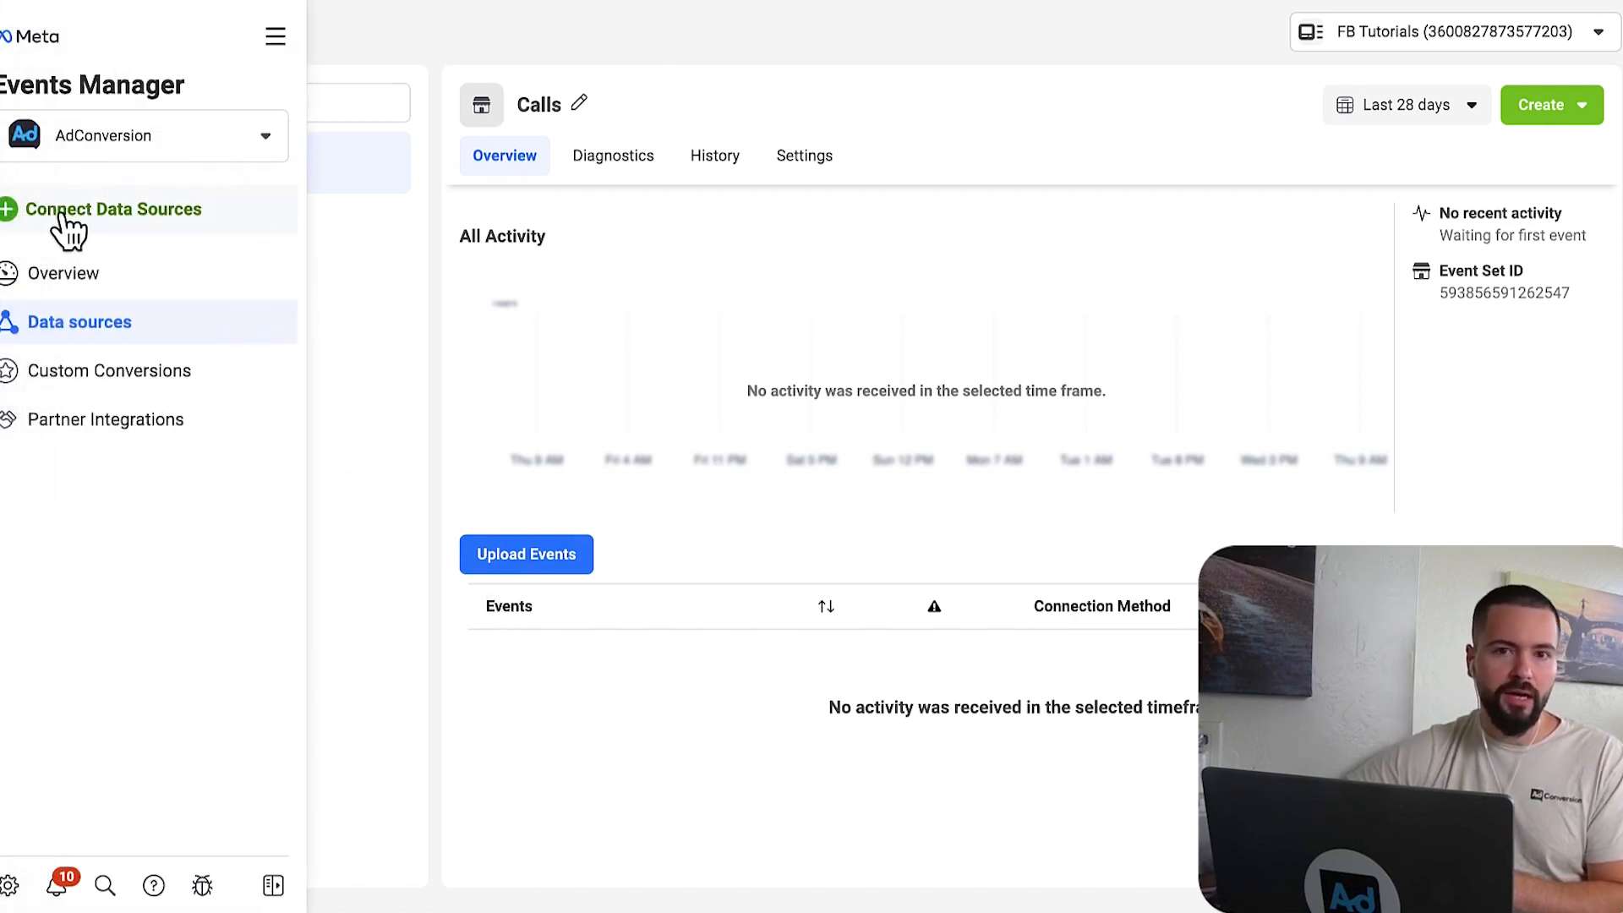
pyautogui.click(66, 216)
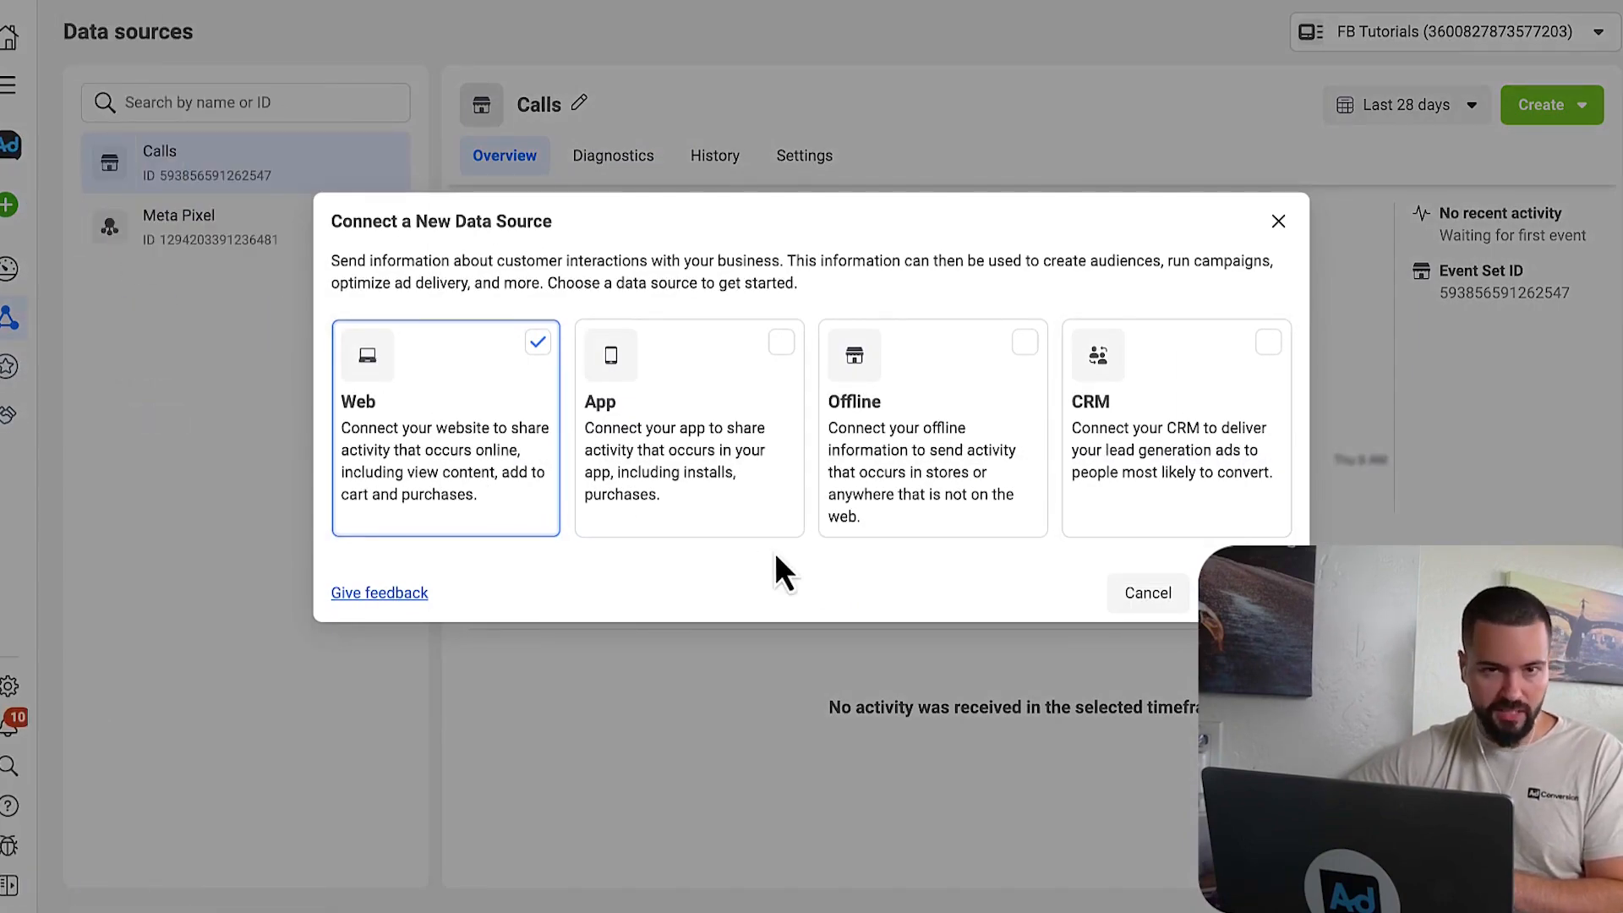
# - Continue with Web and create a dataset named 'FB Pixel (Example)'
pyautogui.click(1147, 593)
pyautogui.click(689, 355)
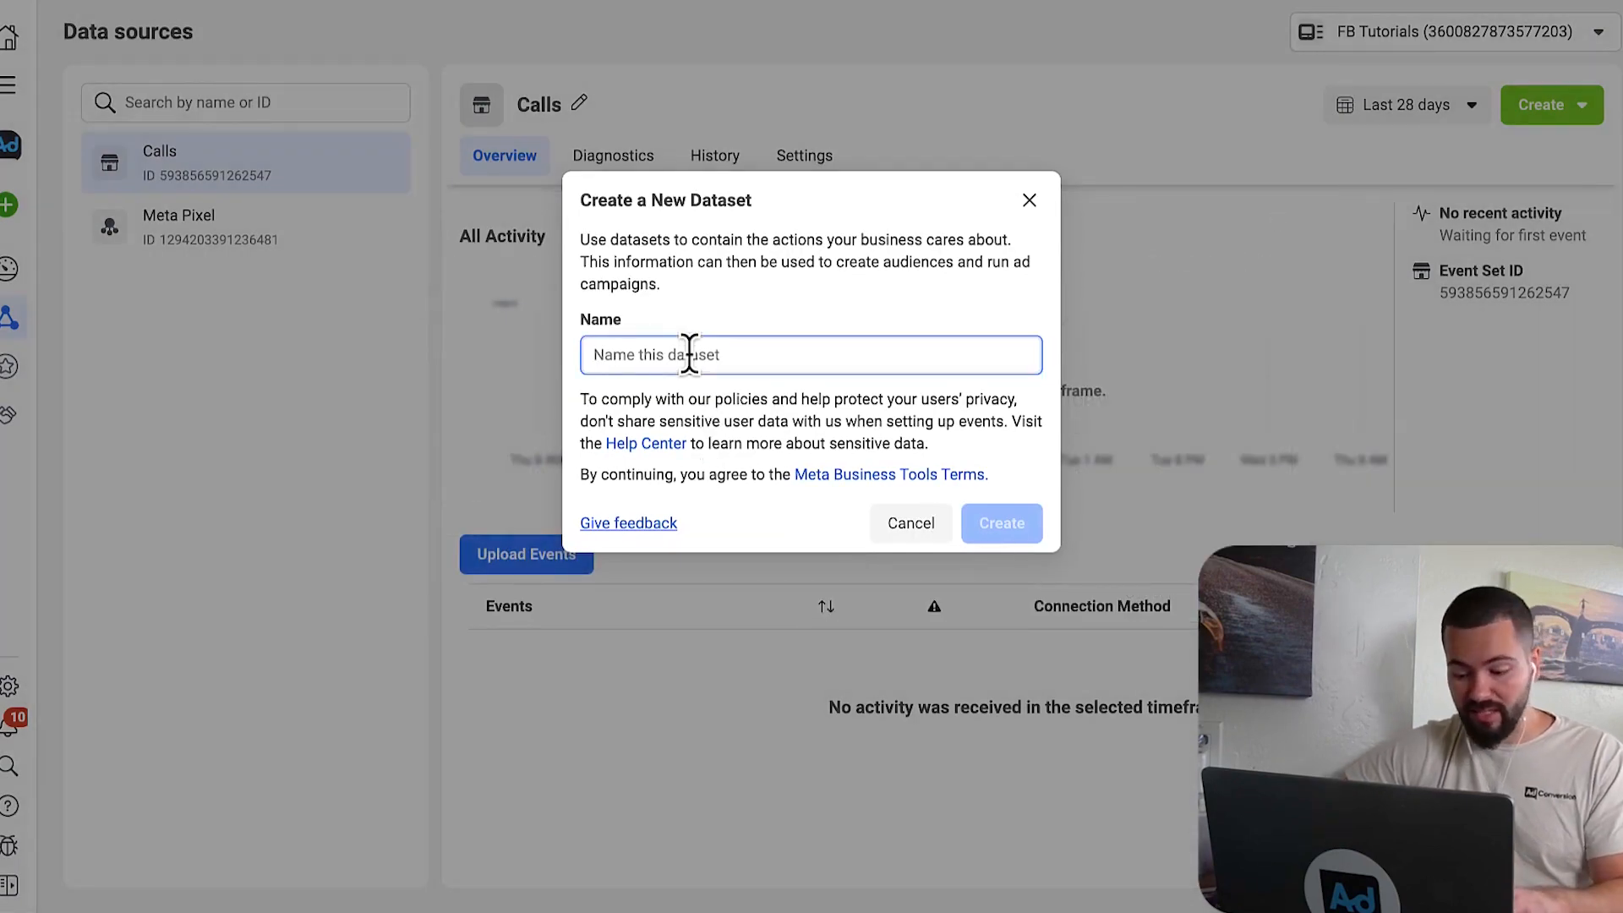
pyautogui.write('FB Pxe')
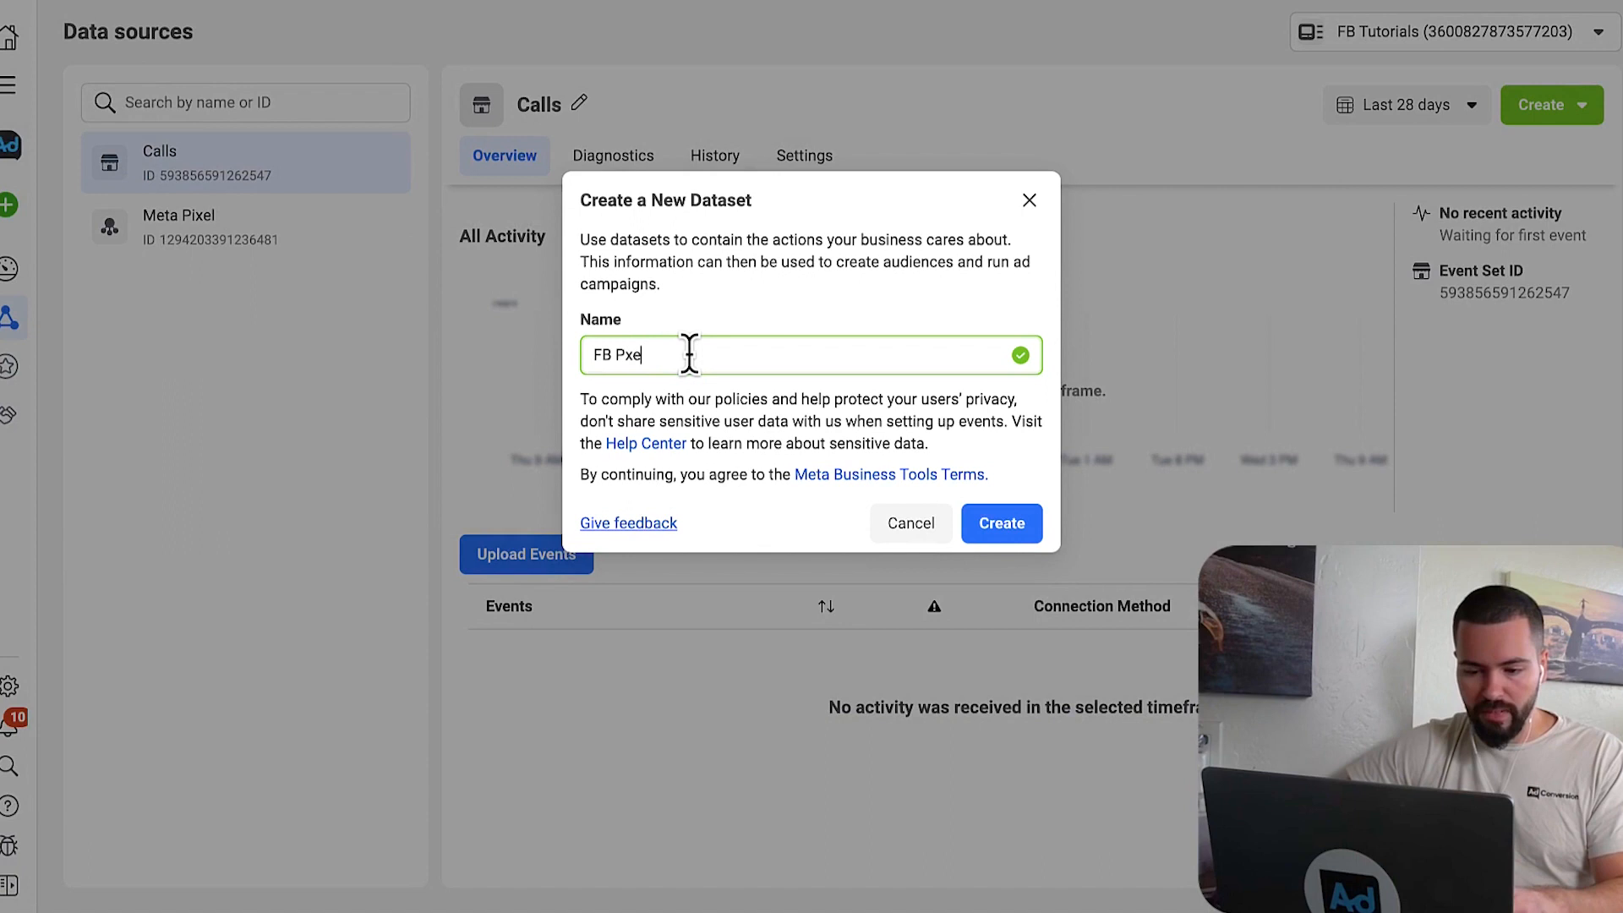
pyautogui.write(')')
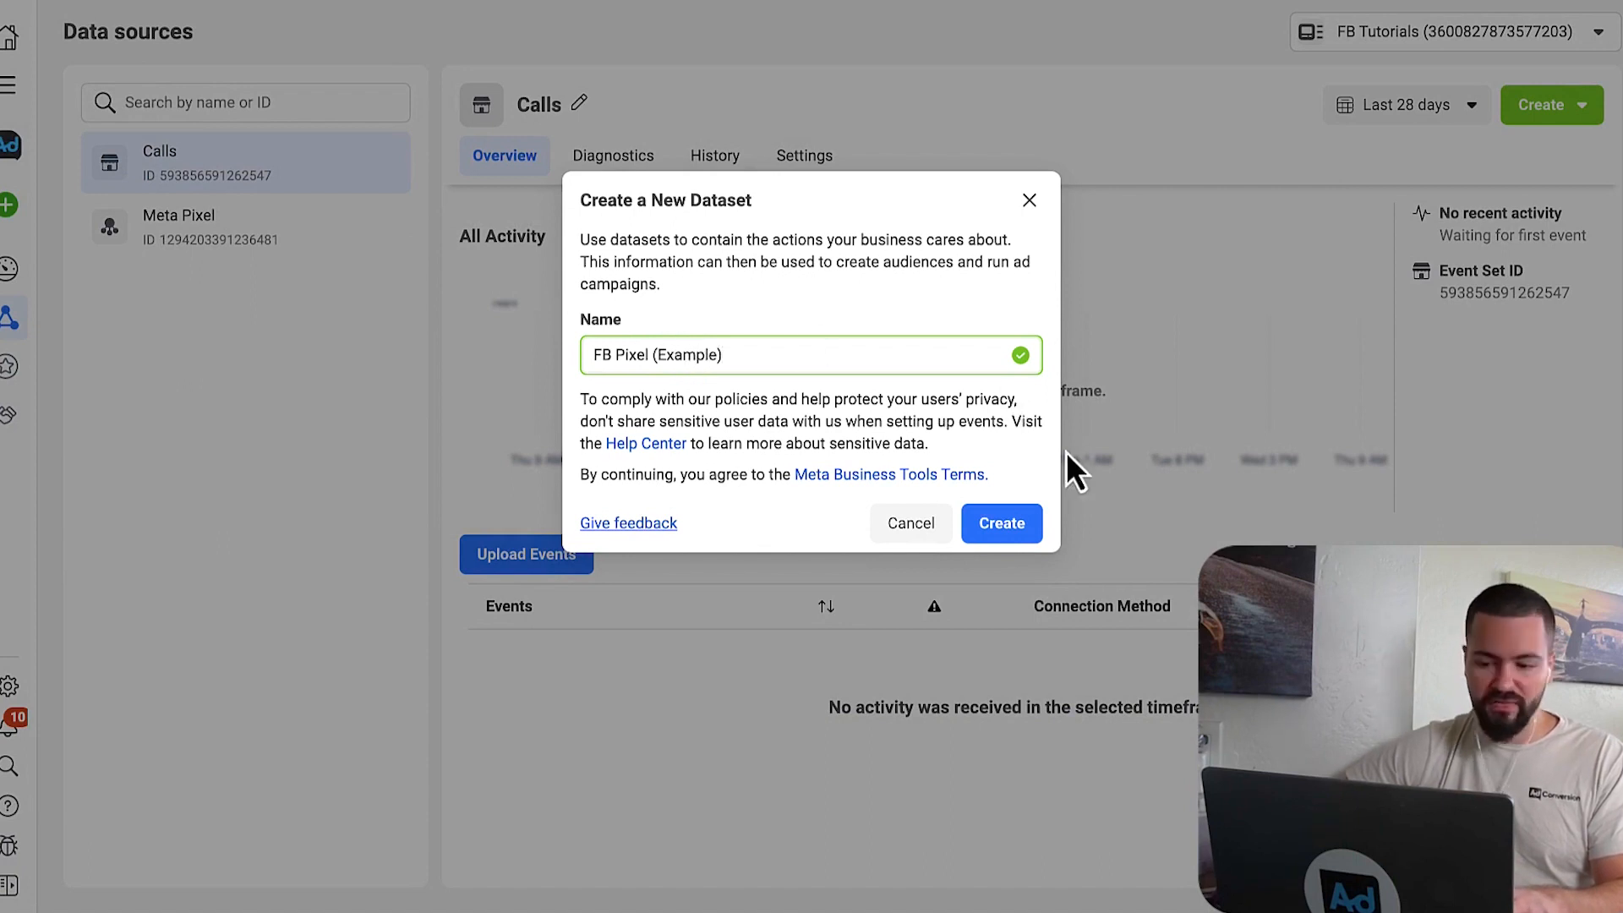
pyautogui.click(1002, 523)
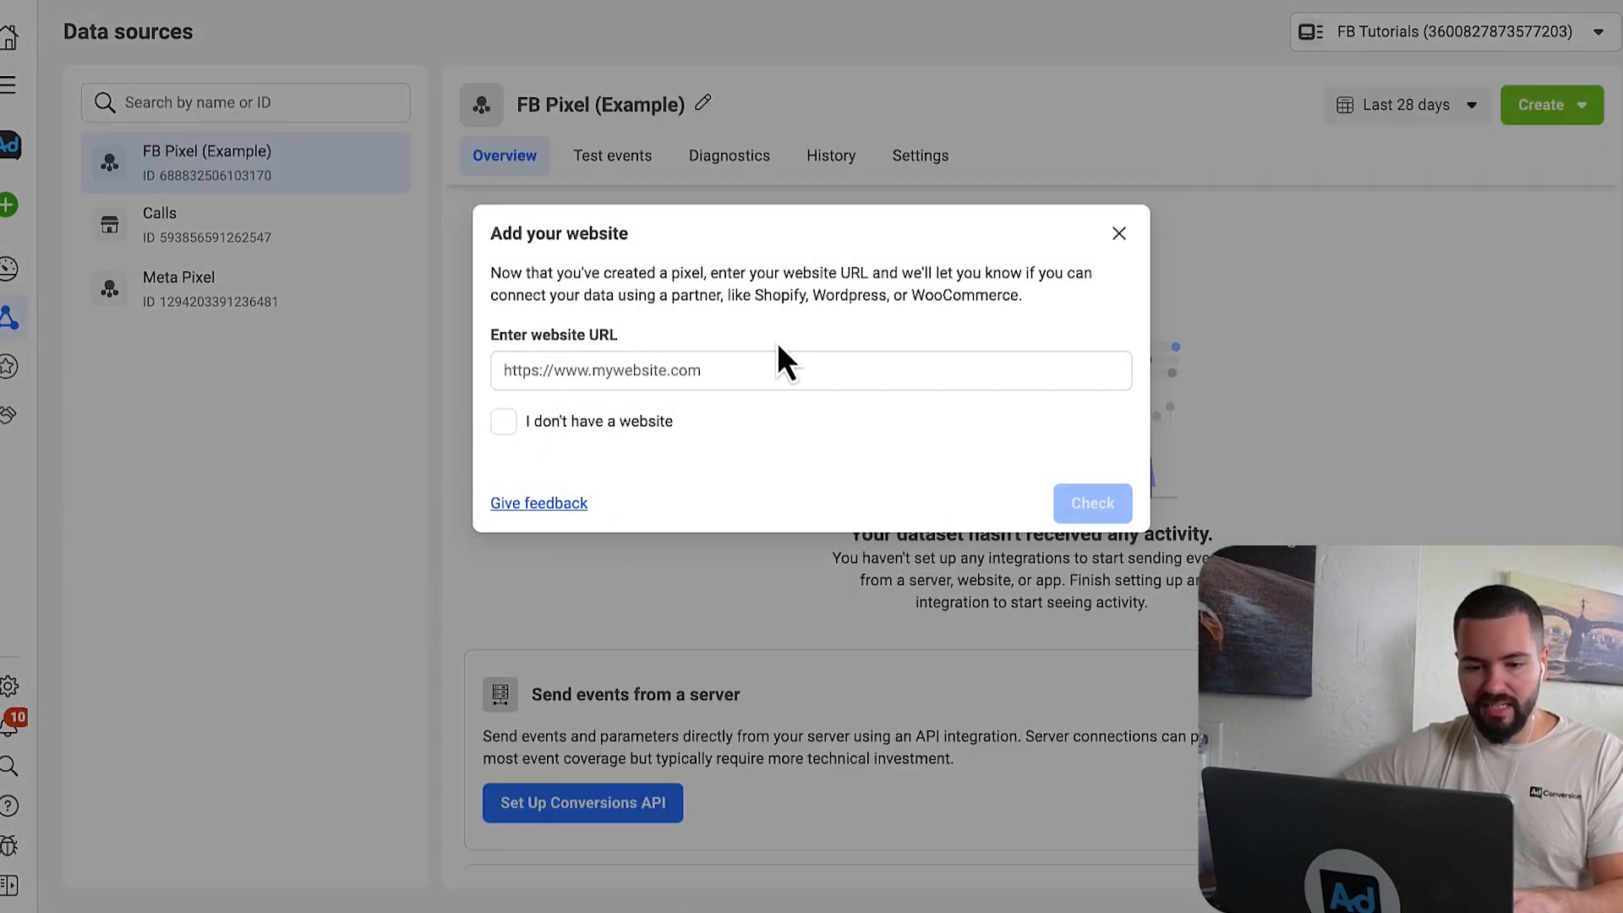
# - Load the AdConversion site in a new browser tab to grab its URL
pyautogui.click(776, 369)
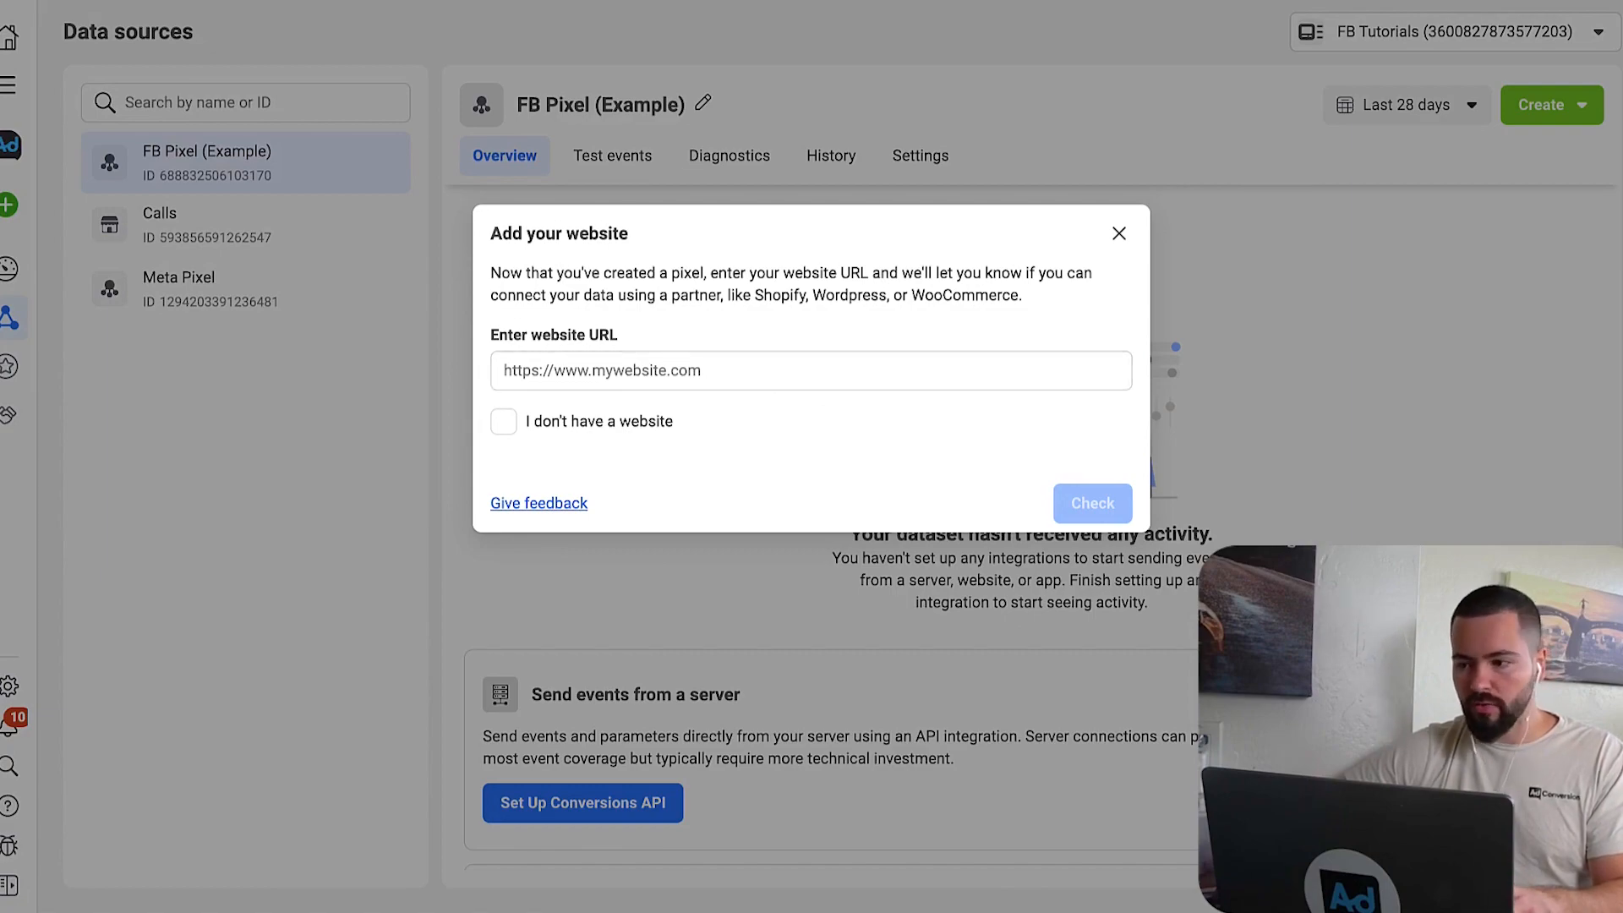
pyautogui.press('super+t')
pyautogui.write('adcon')
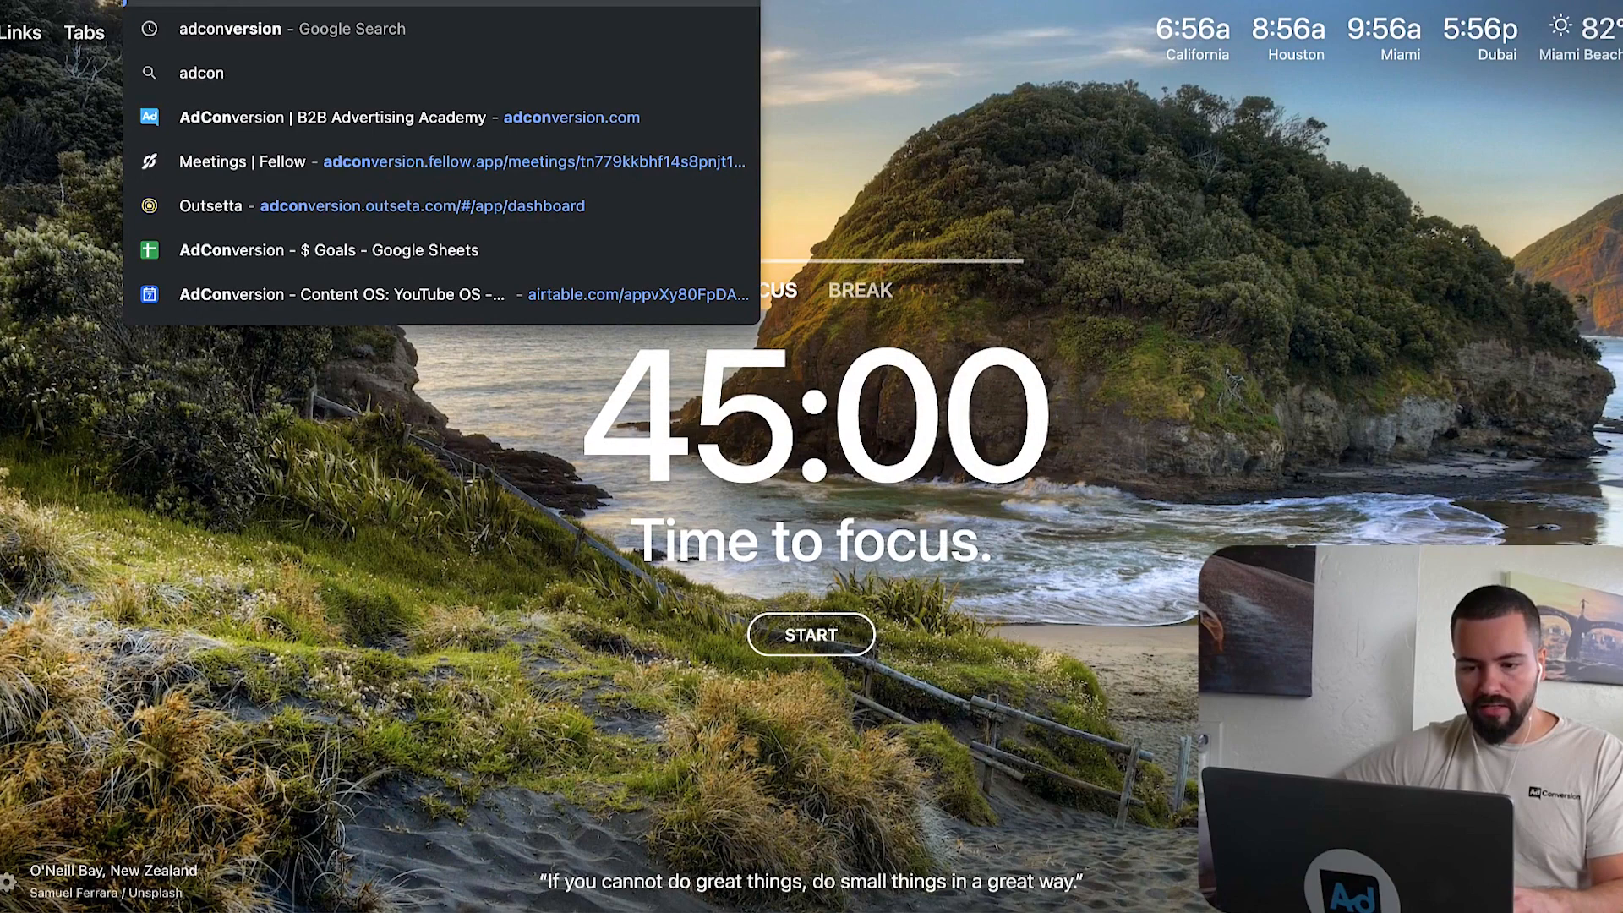
pyautogui.press('Down')
pyautogui.press('Down')
pyautogui.press('Return')
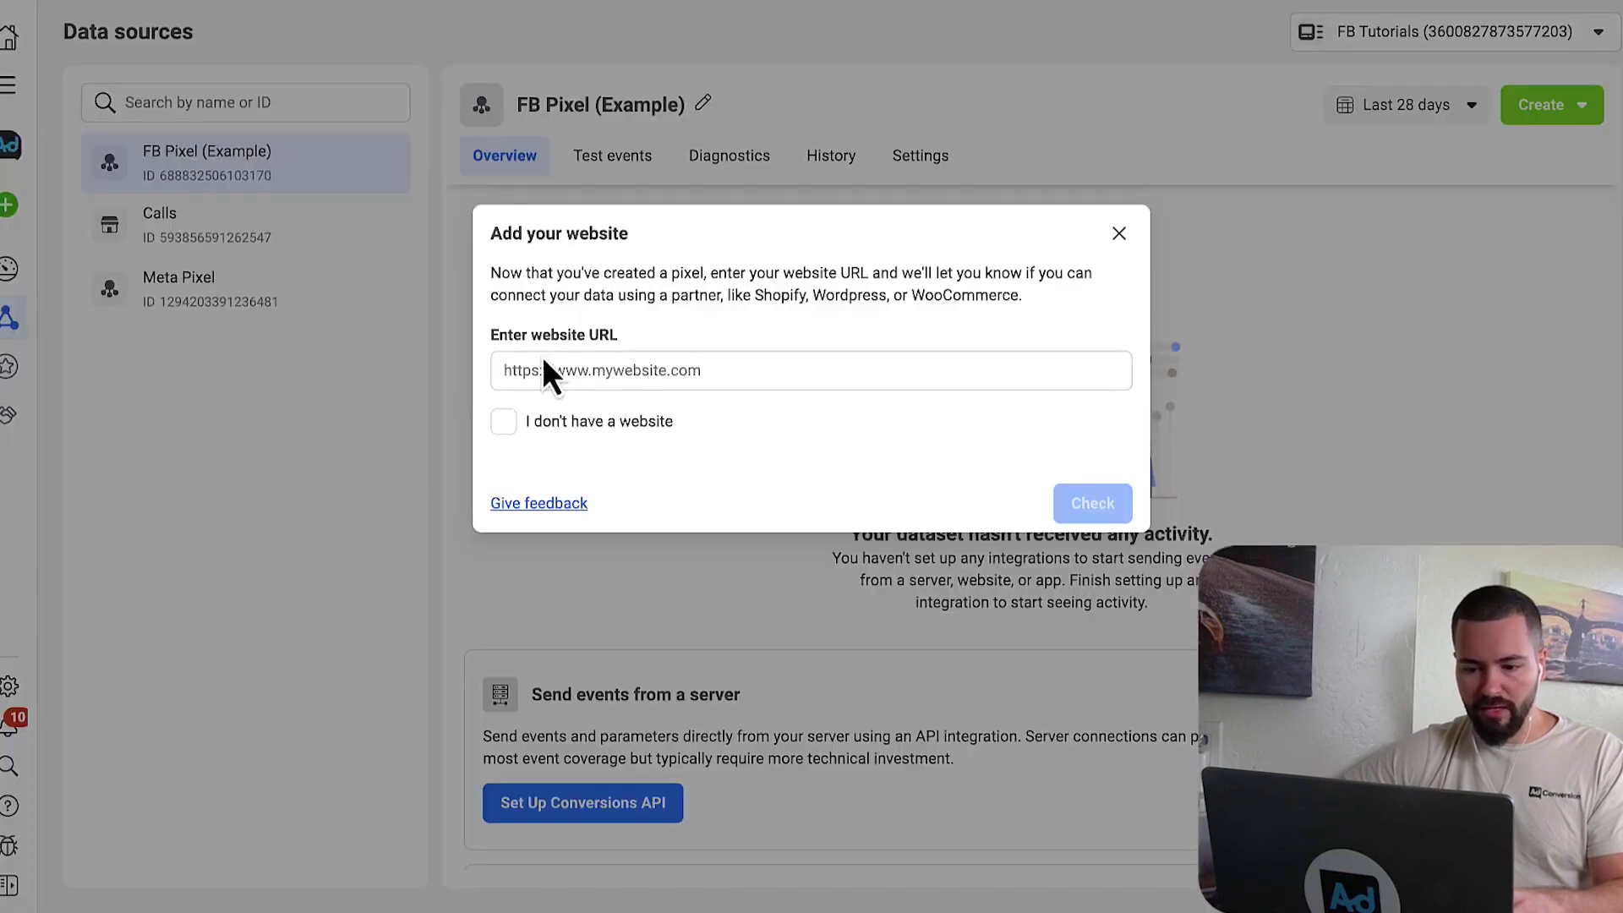
pyautogui.click(571, 370)
pyautogui.write('https://www.adconversion.com/')
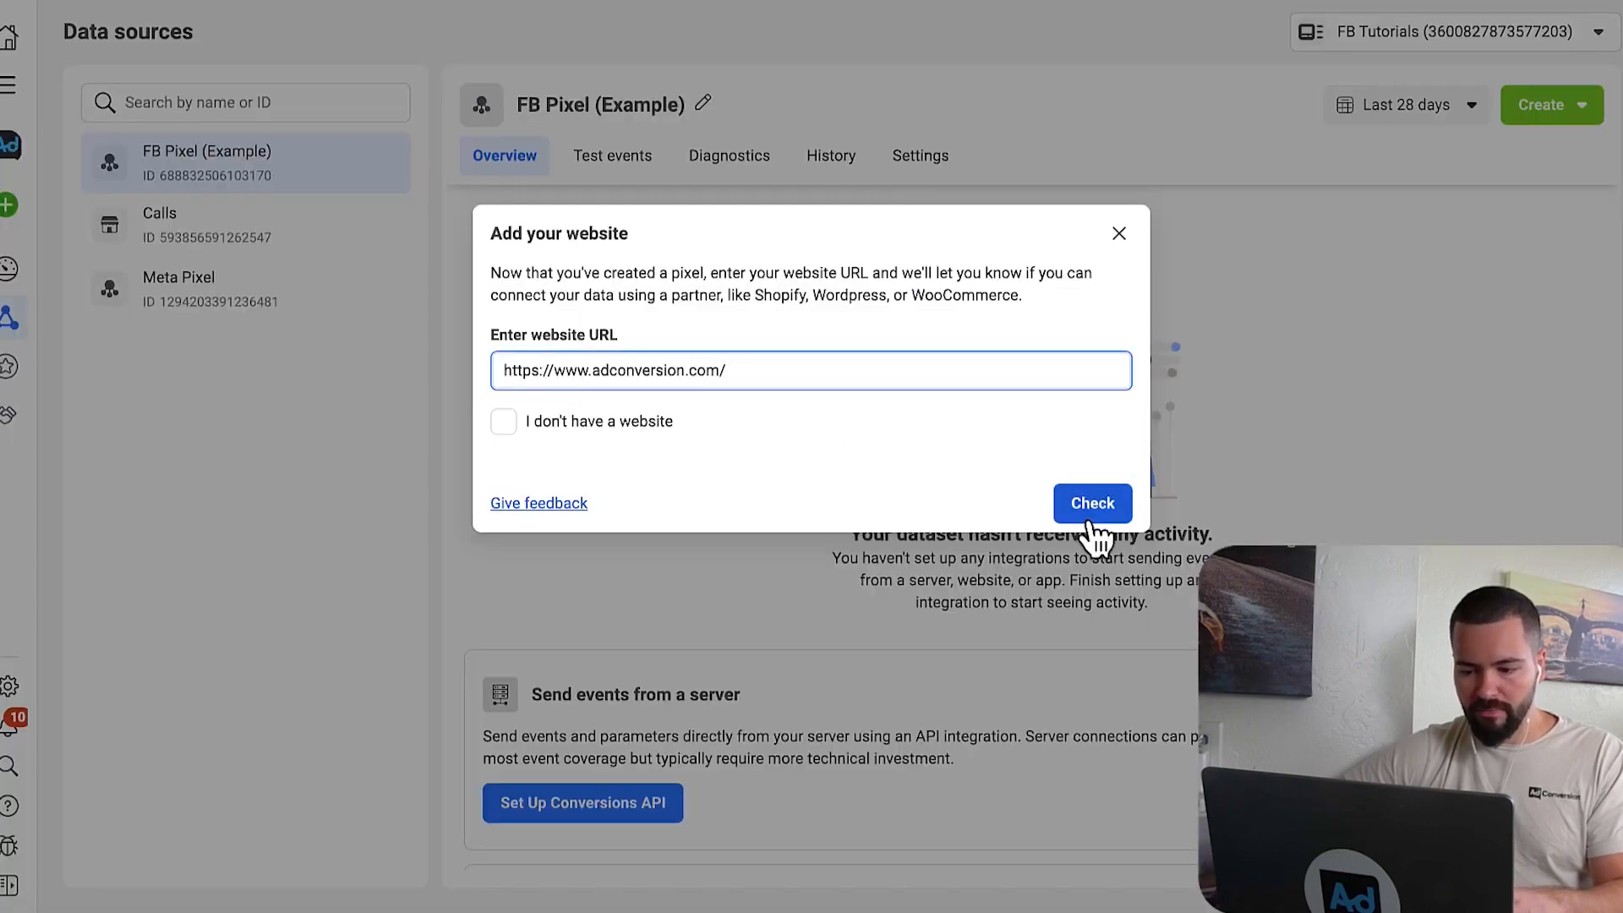
pyautogui.click(1094, 504)
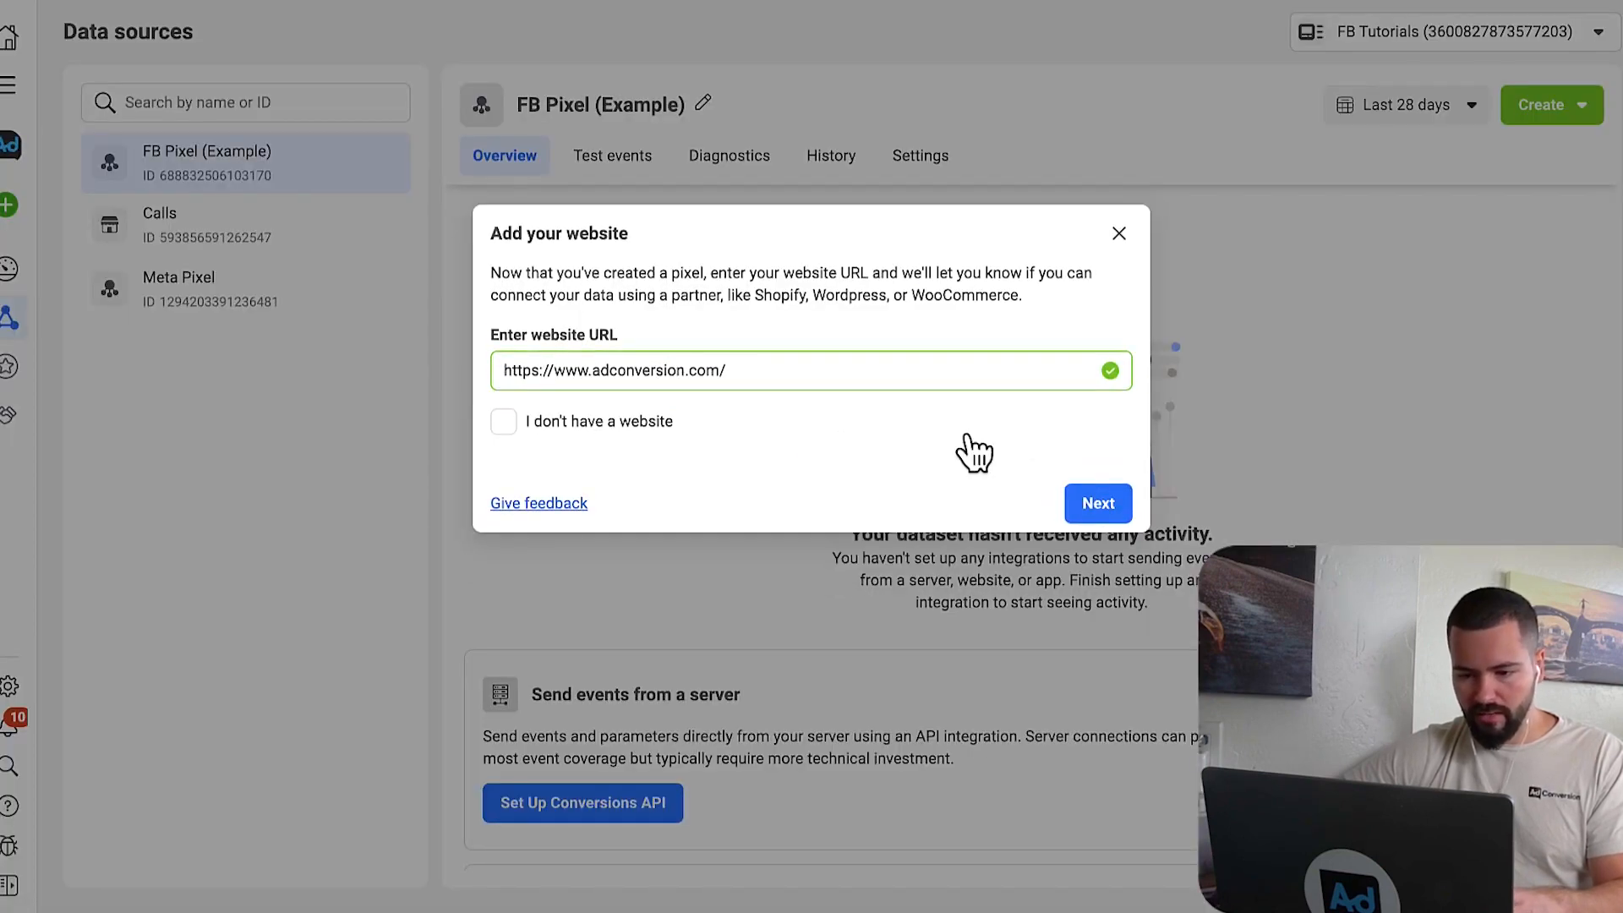
pyautogui.click(1098, 504)
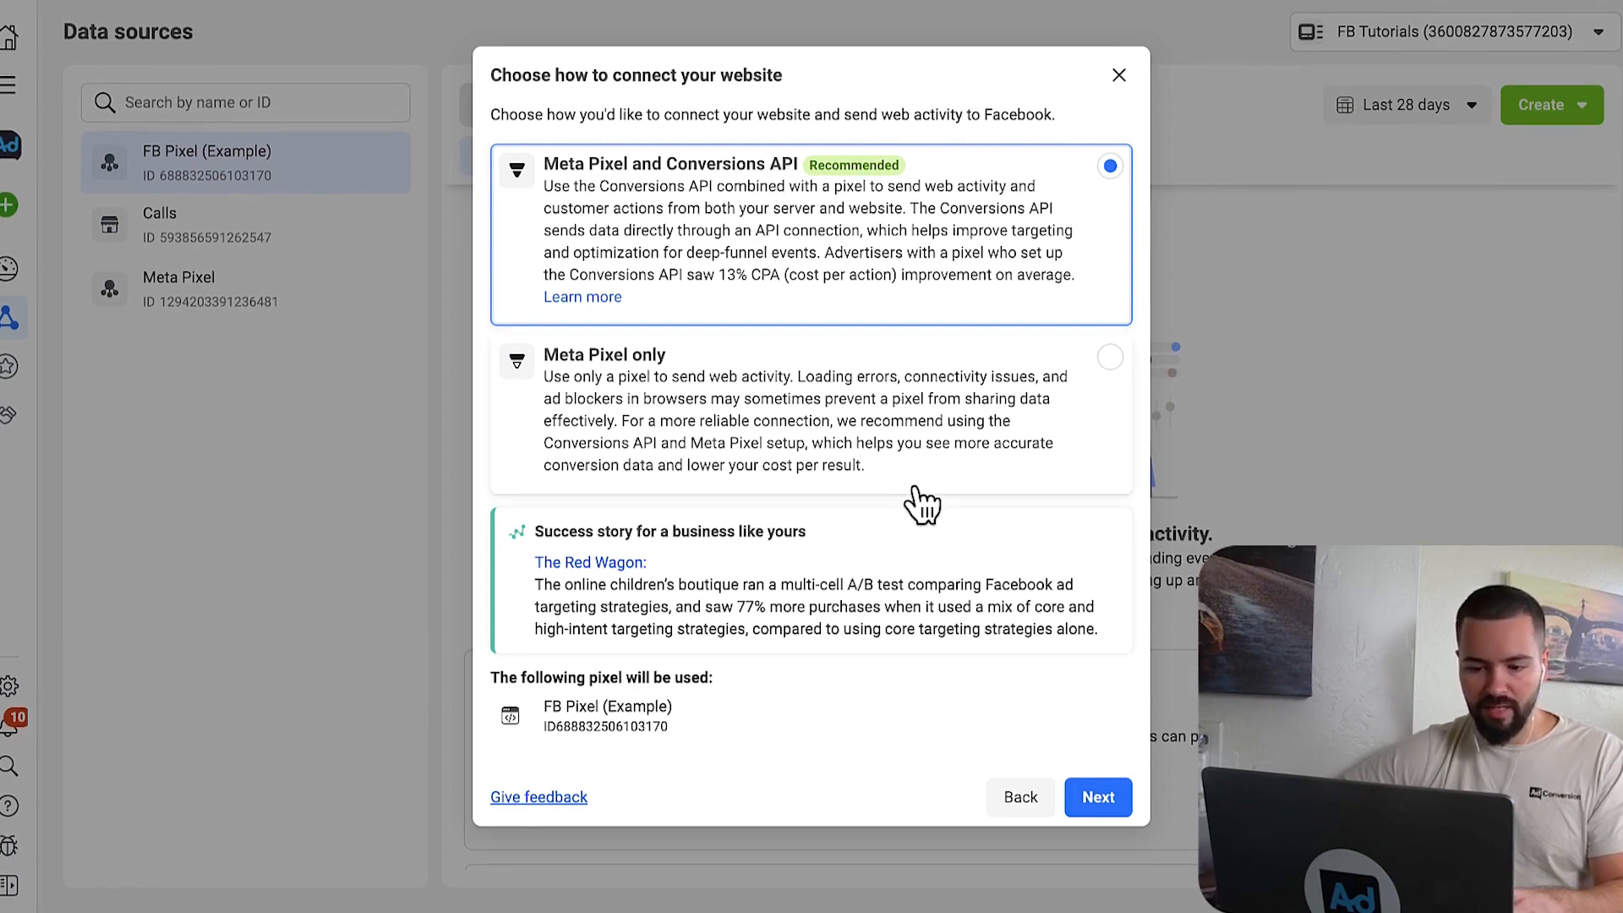
# - Choose the Meta Pixel only connection method and continue to installation
pyautogui.click(739, 441)
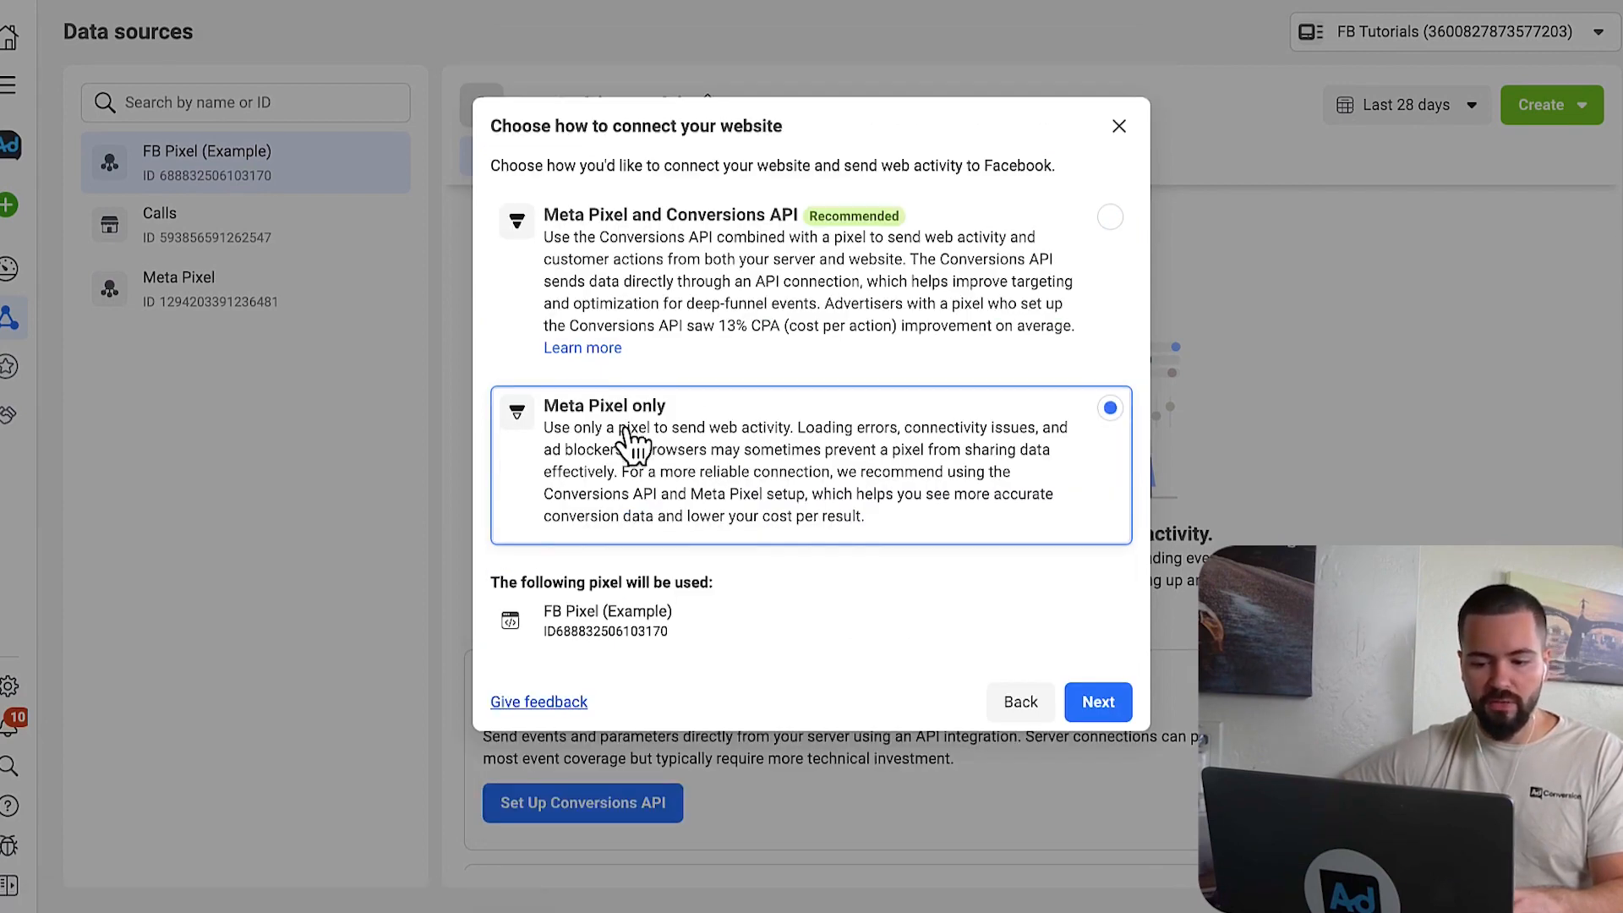
pyautogui.click(1109, 711)
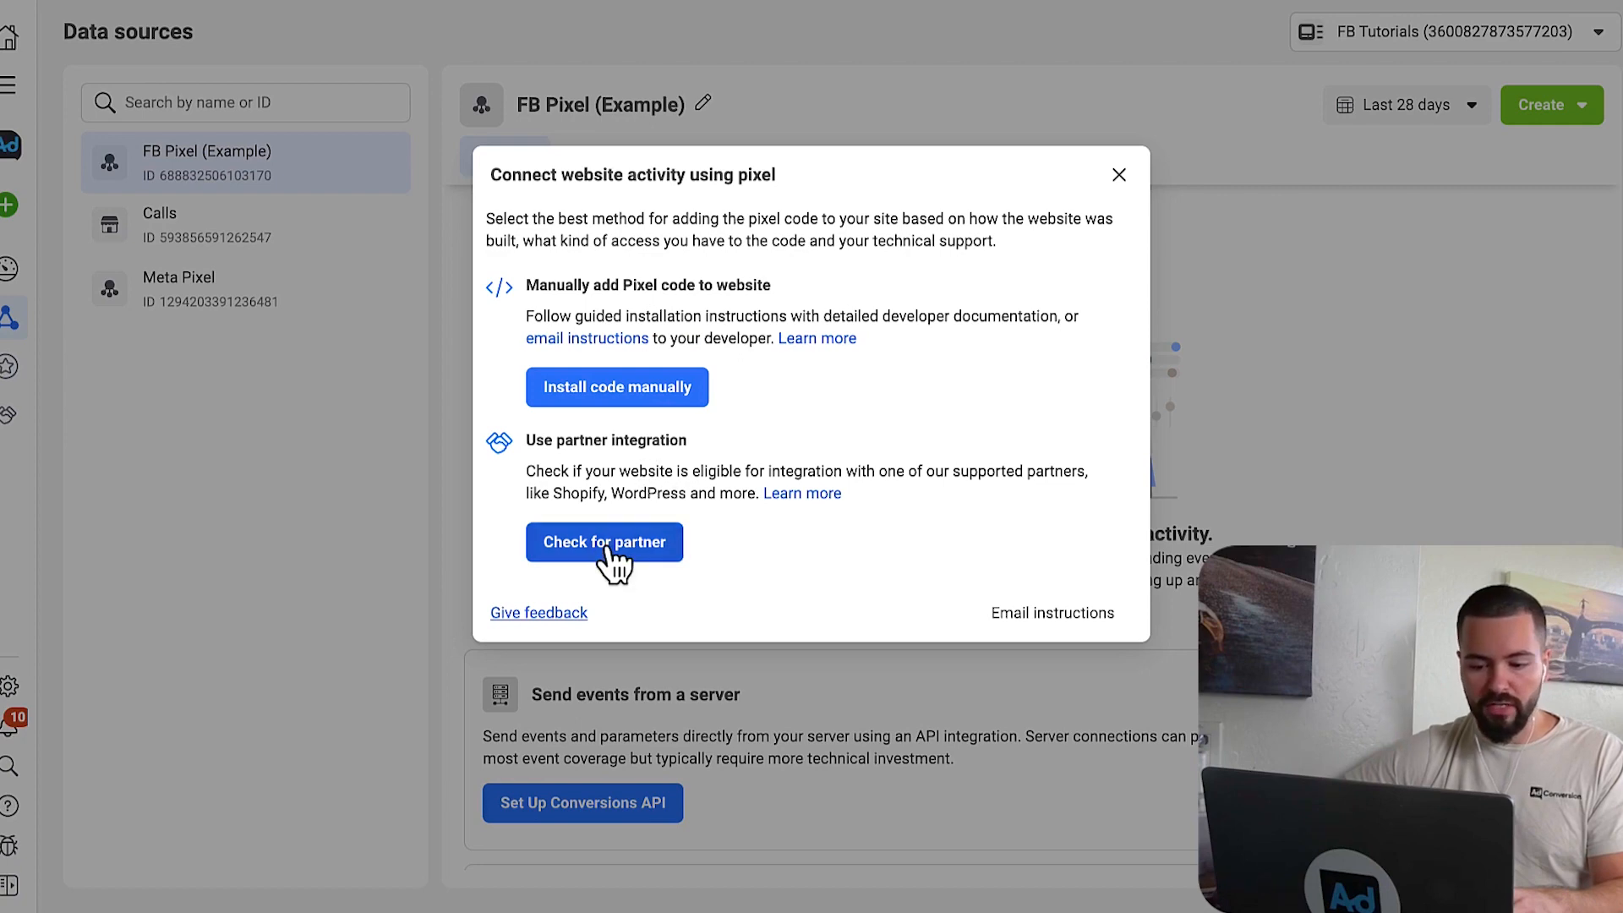
# - Choose manual installation, copy the pixel base code and switch to Google Tag Manager
pyautogui.click(581, 403)
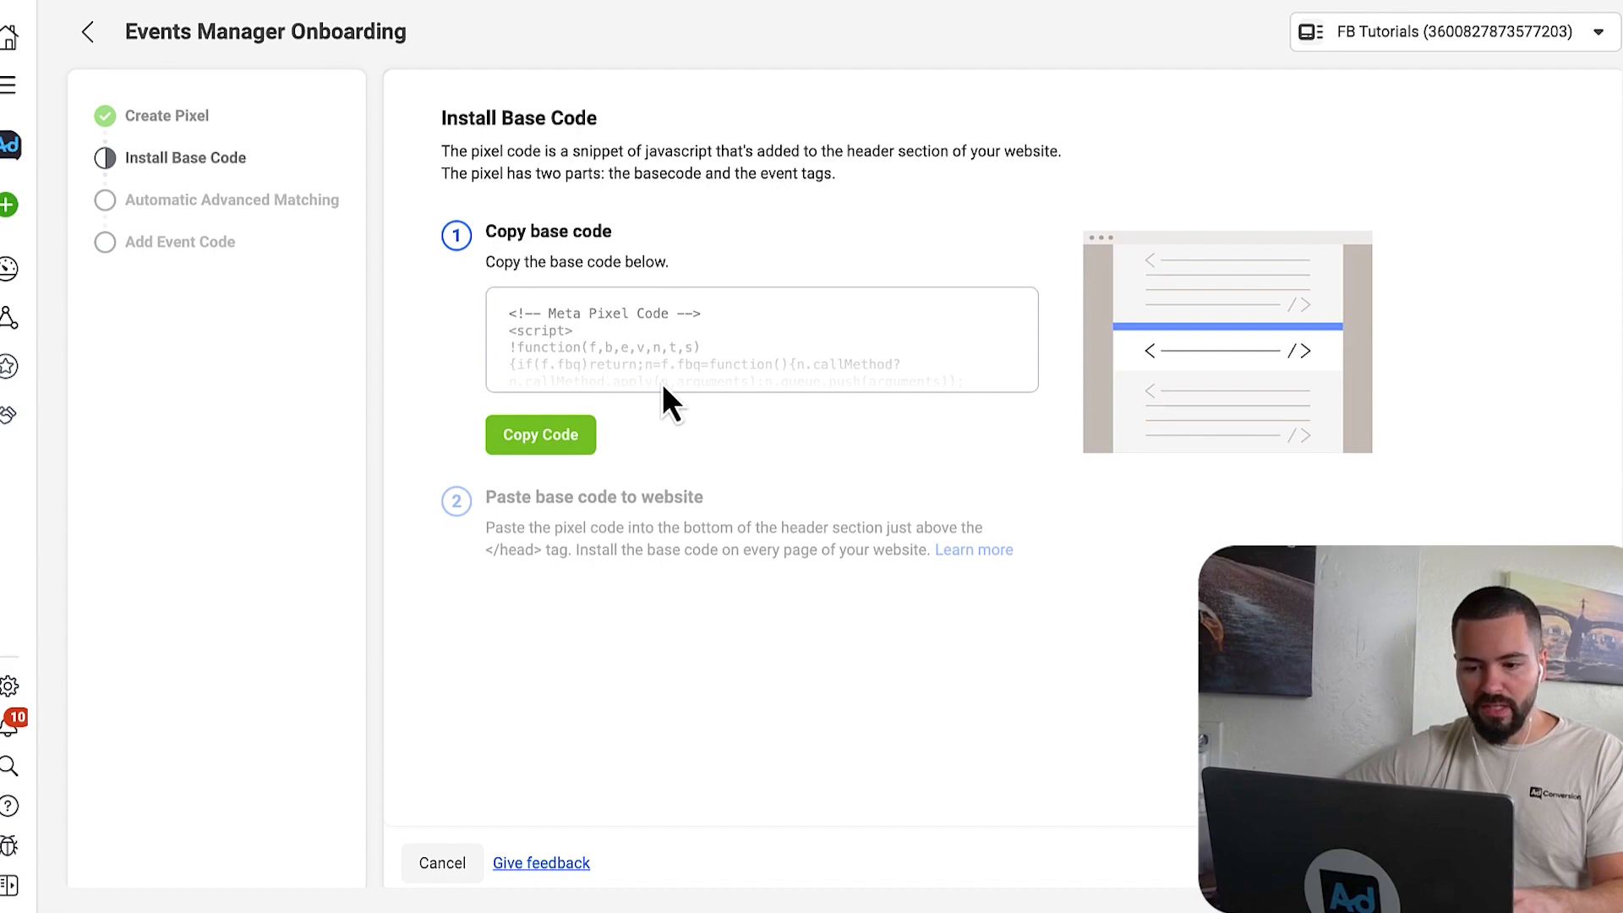
pyautogui.click(542, 436)
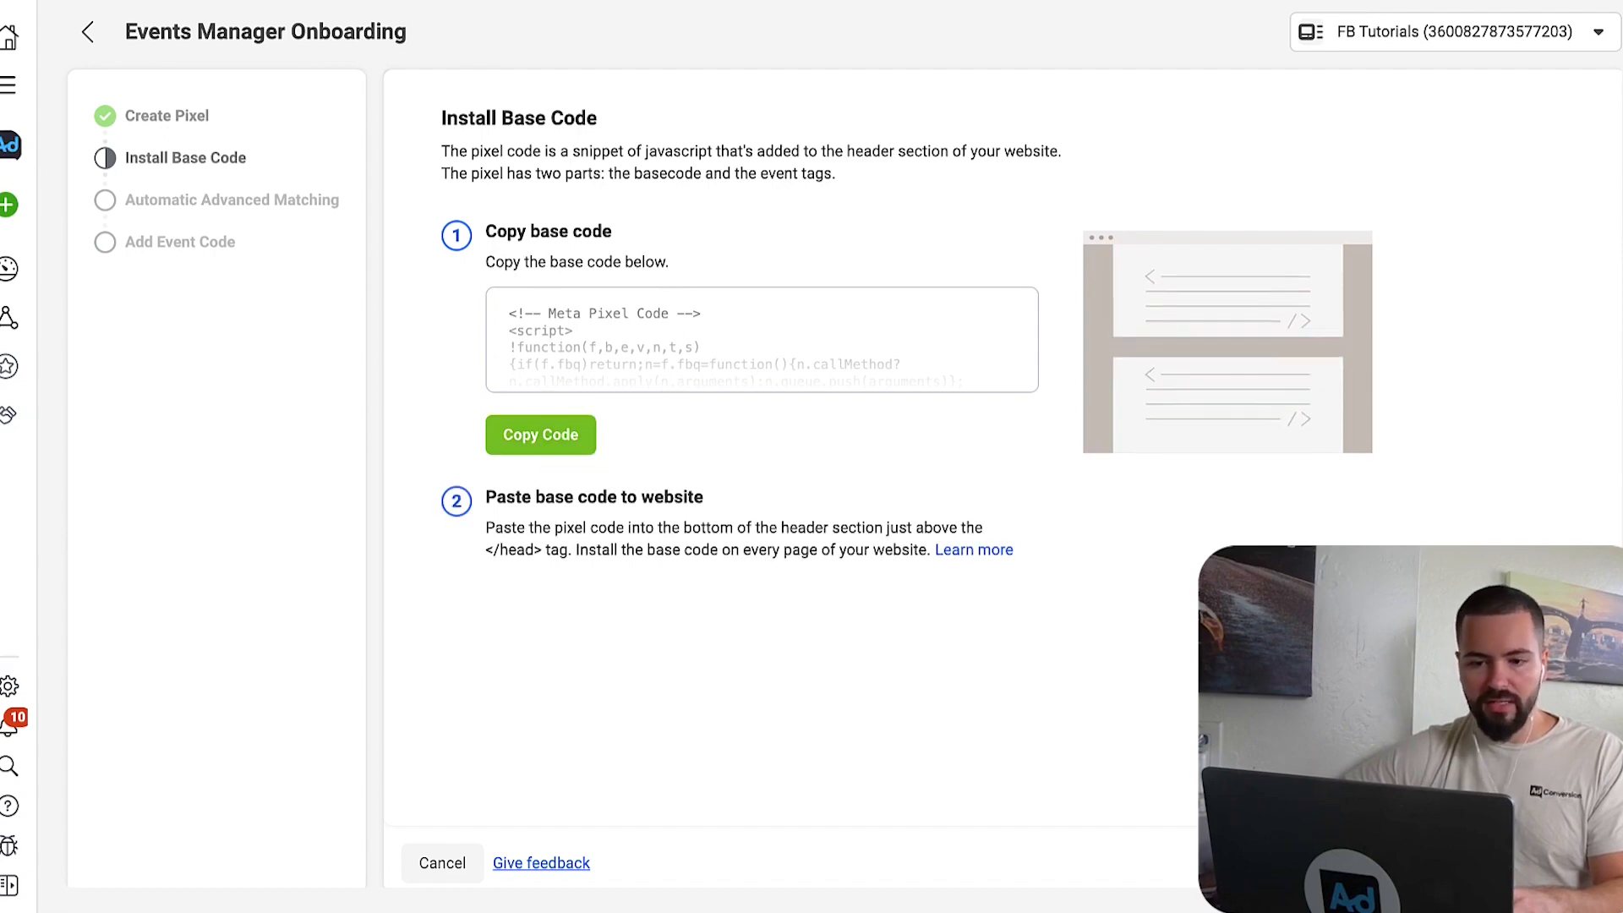
pyautogui.hotkey('ctrl', 'Tab')
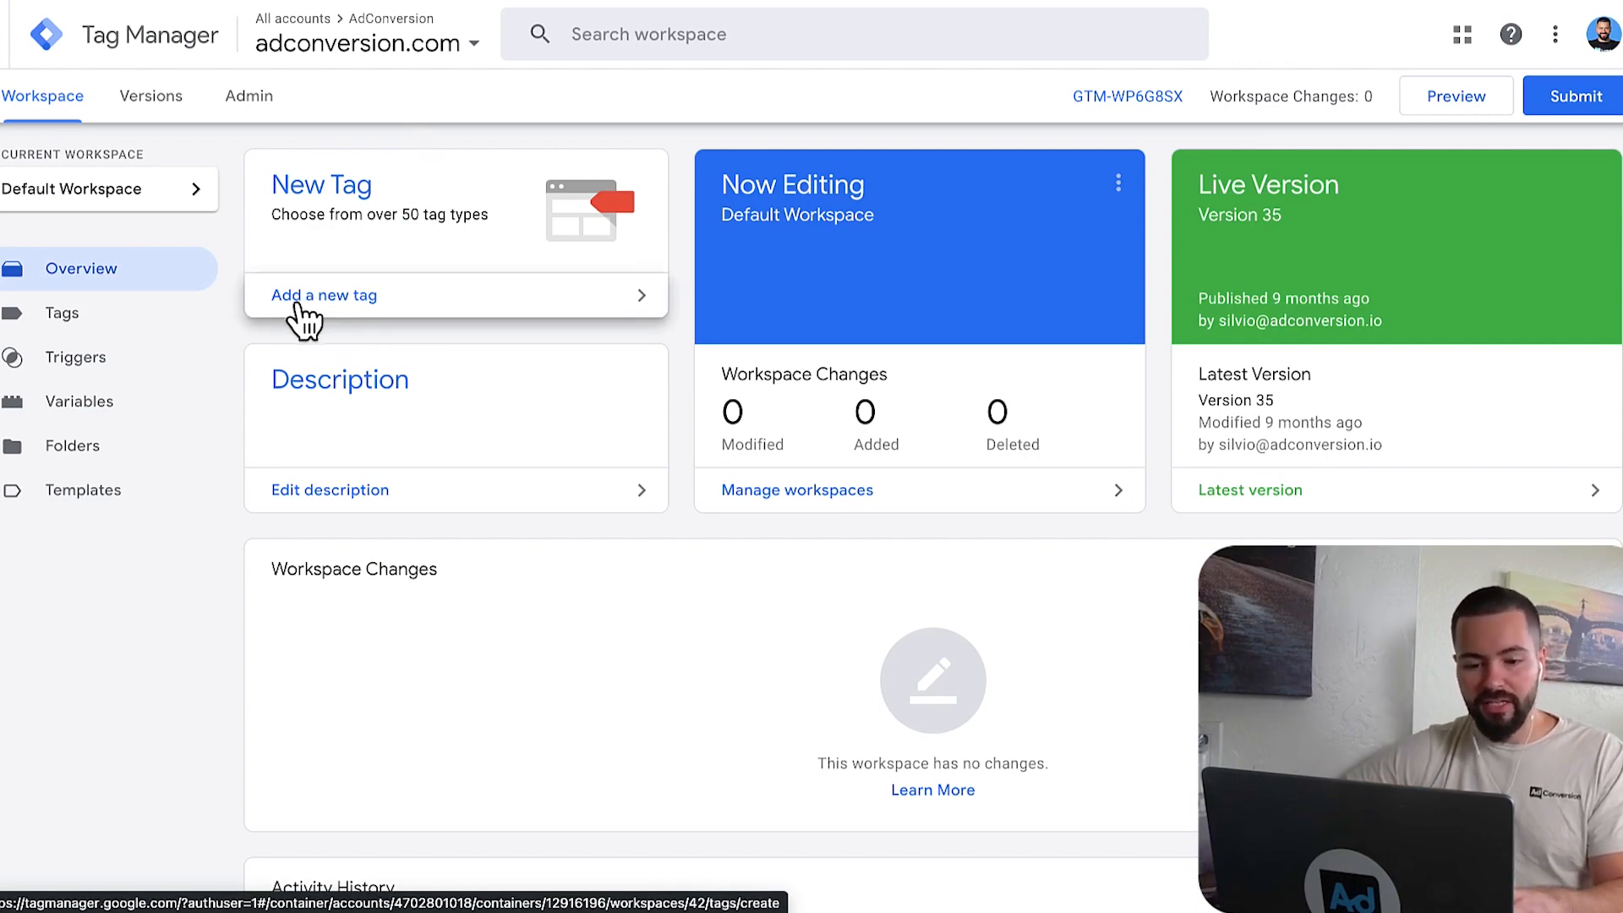
# - Start a new tag and name it 'FB Pixel (All Pages)'
pyautogui.click(343, 295)
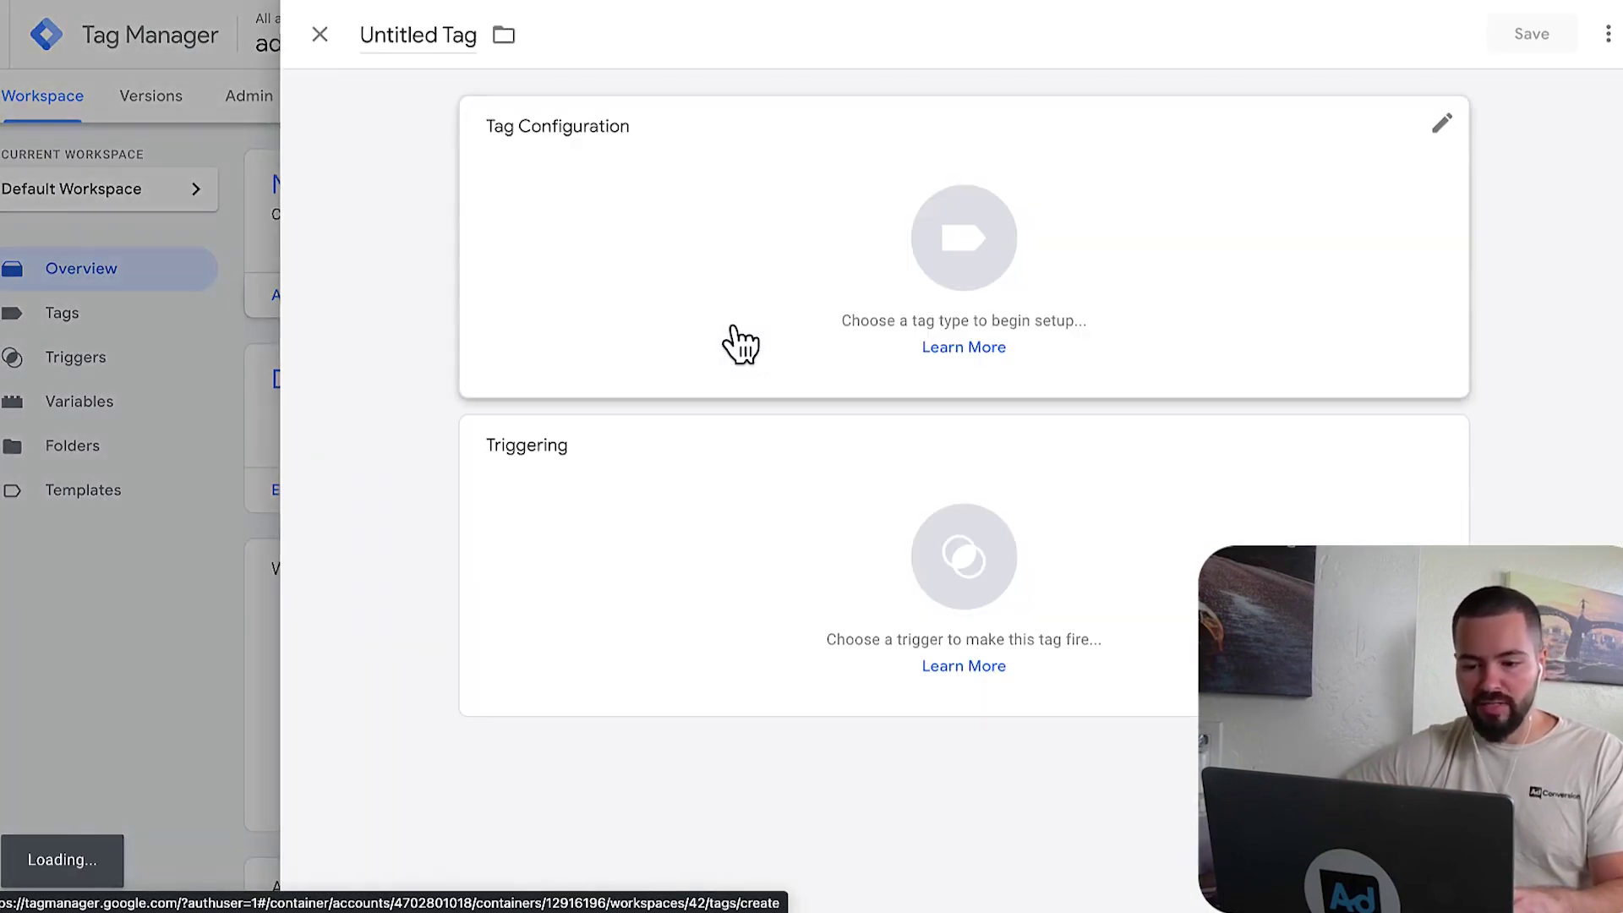
pyautogui.click(446, 34)
pyautogui.press('BackSpace')
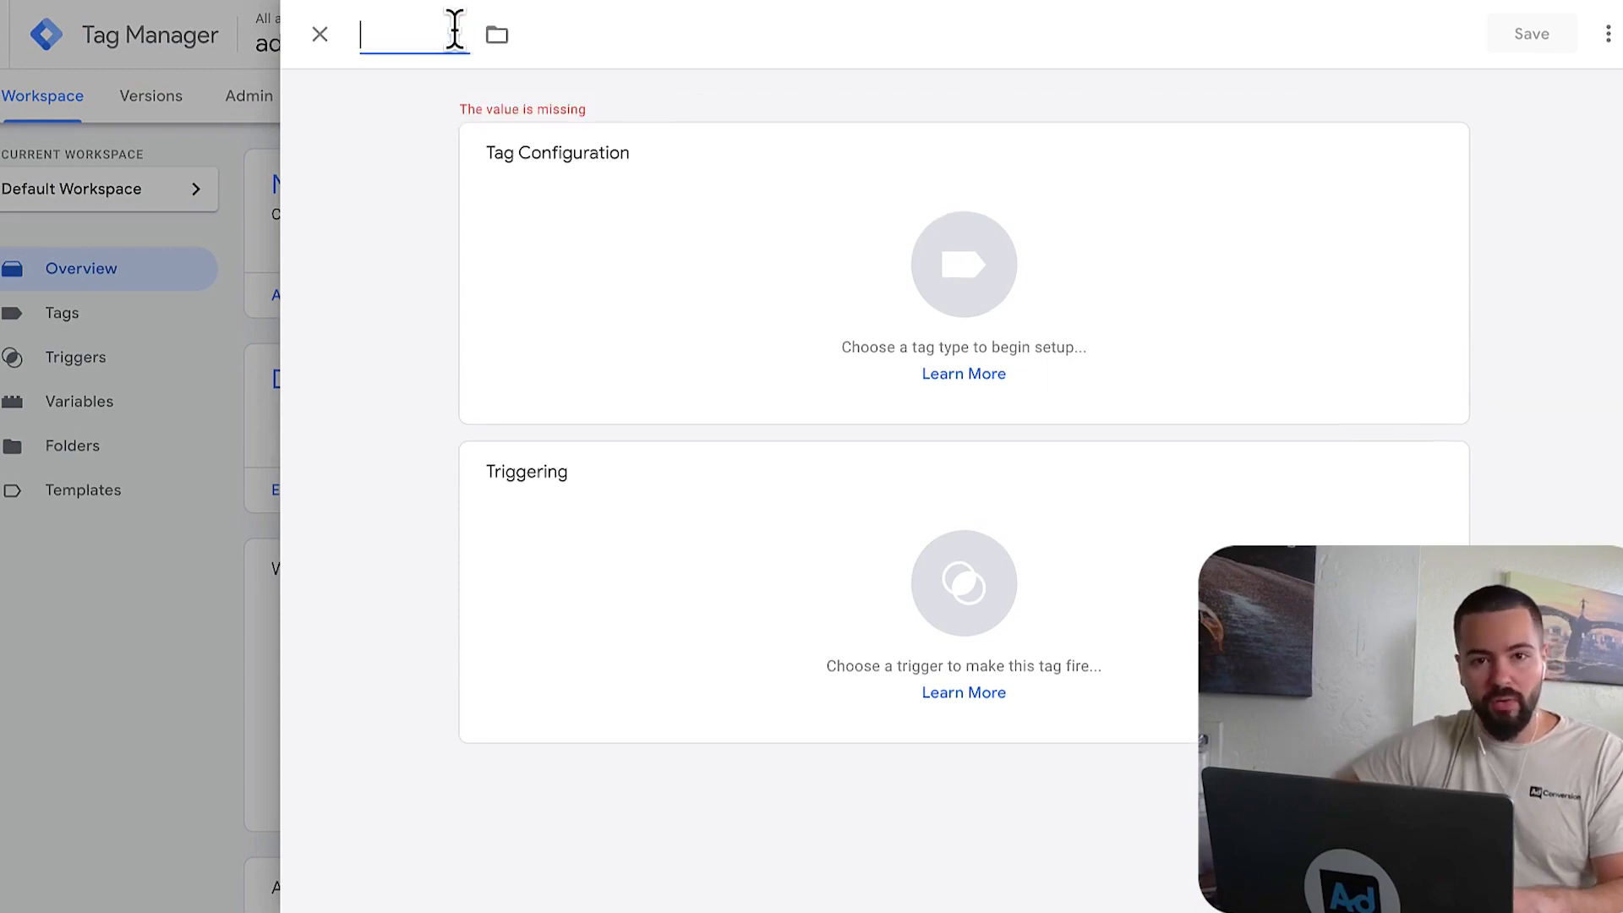
pyautogui.write('FB Pixel (All Pages')
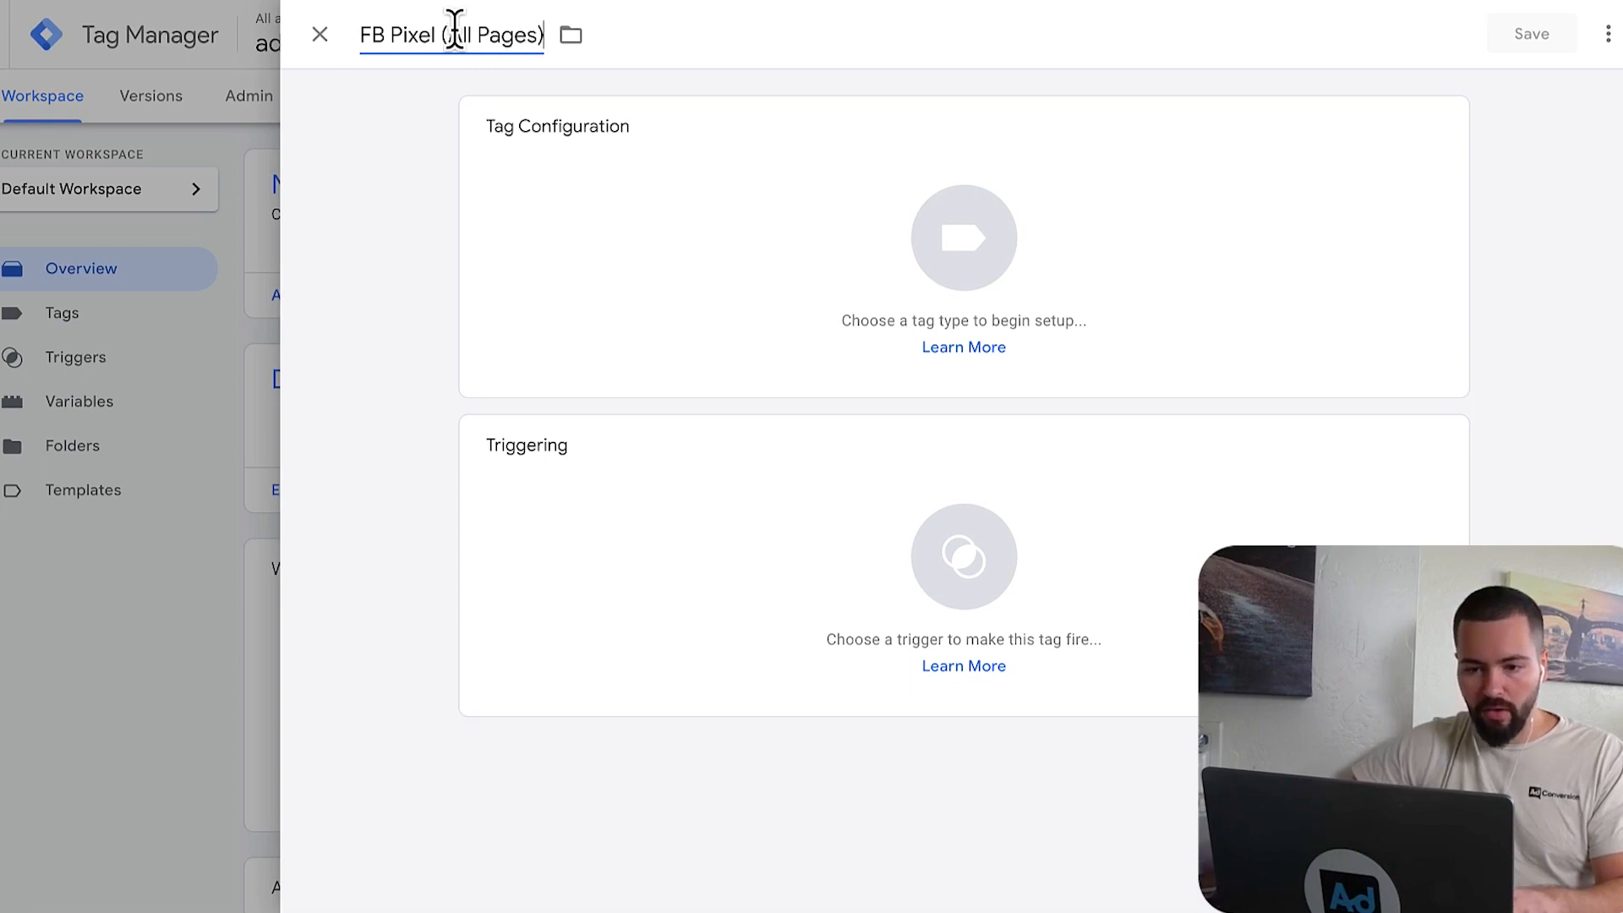
# - Search the tag types, choose Custom HTML and paste the Meta Pixel base code
pyautogui.click(699, 230)
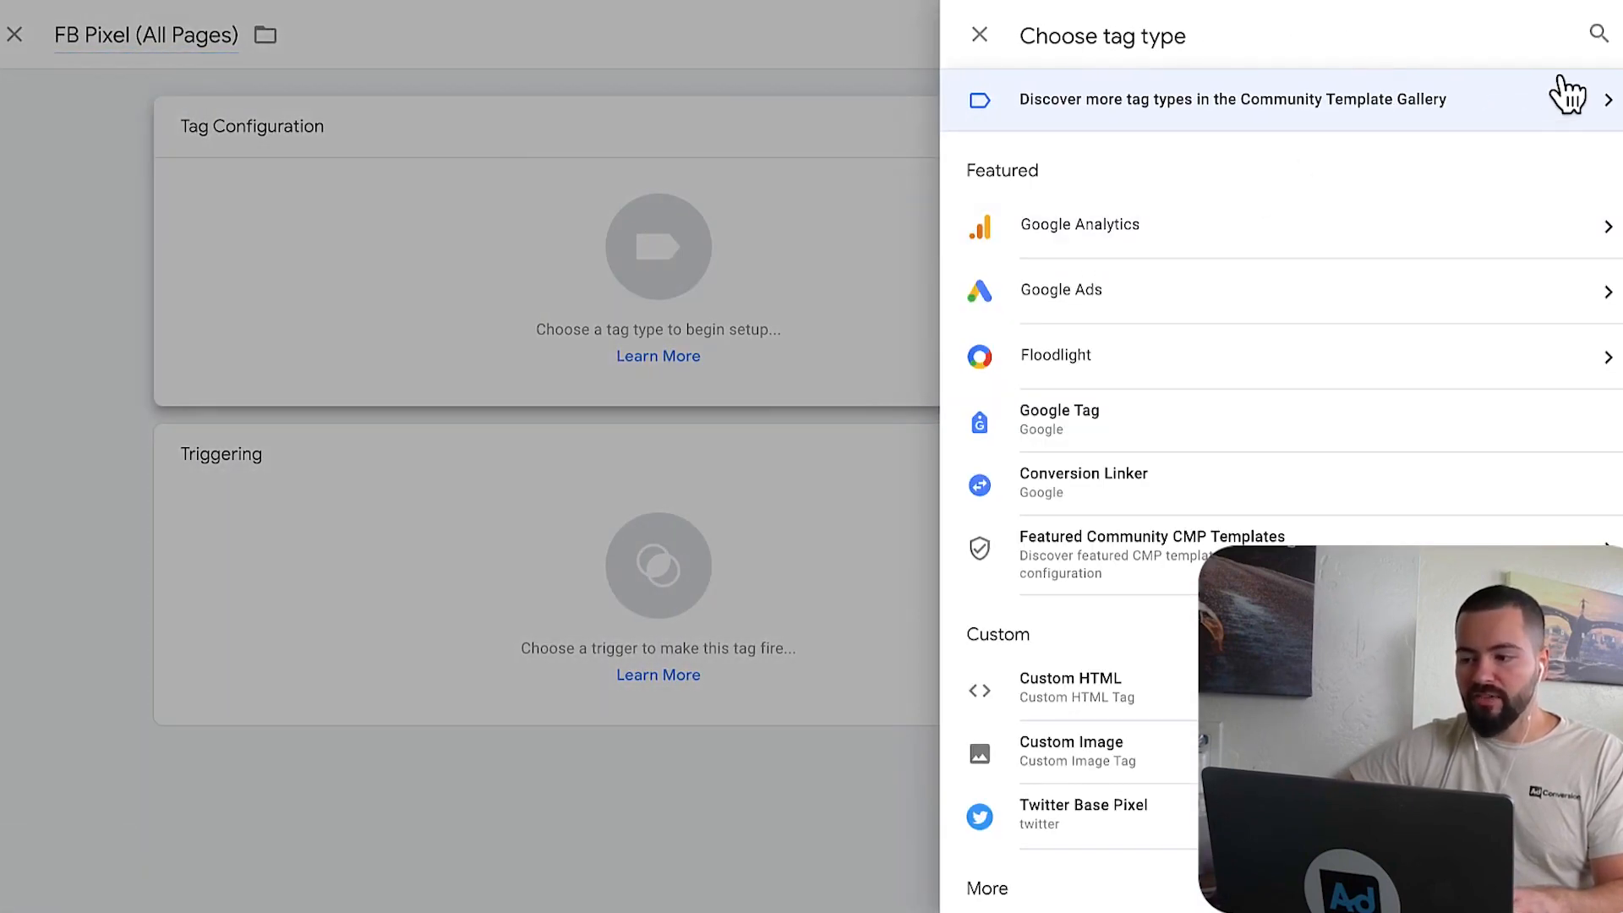
pyautogui.click(1601, 36)
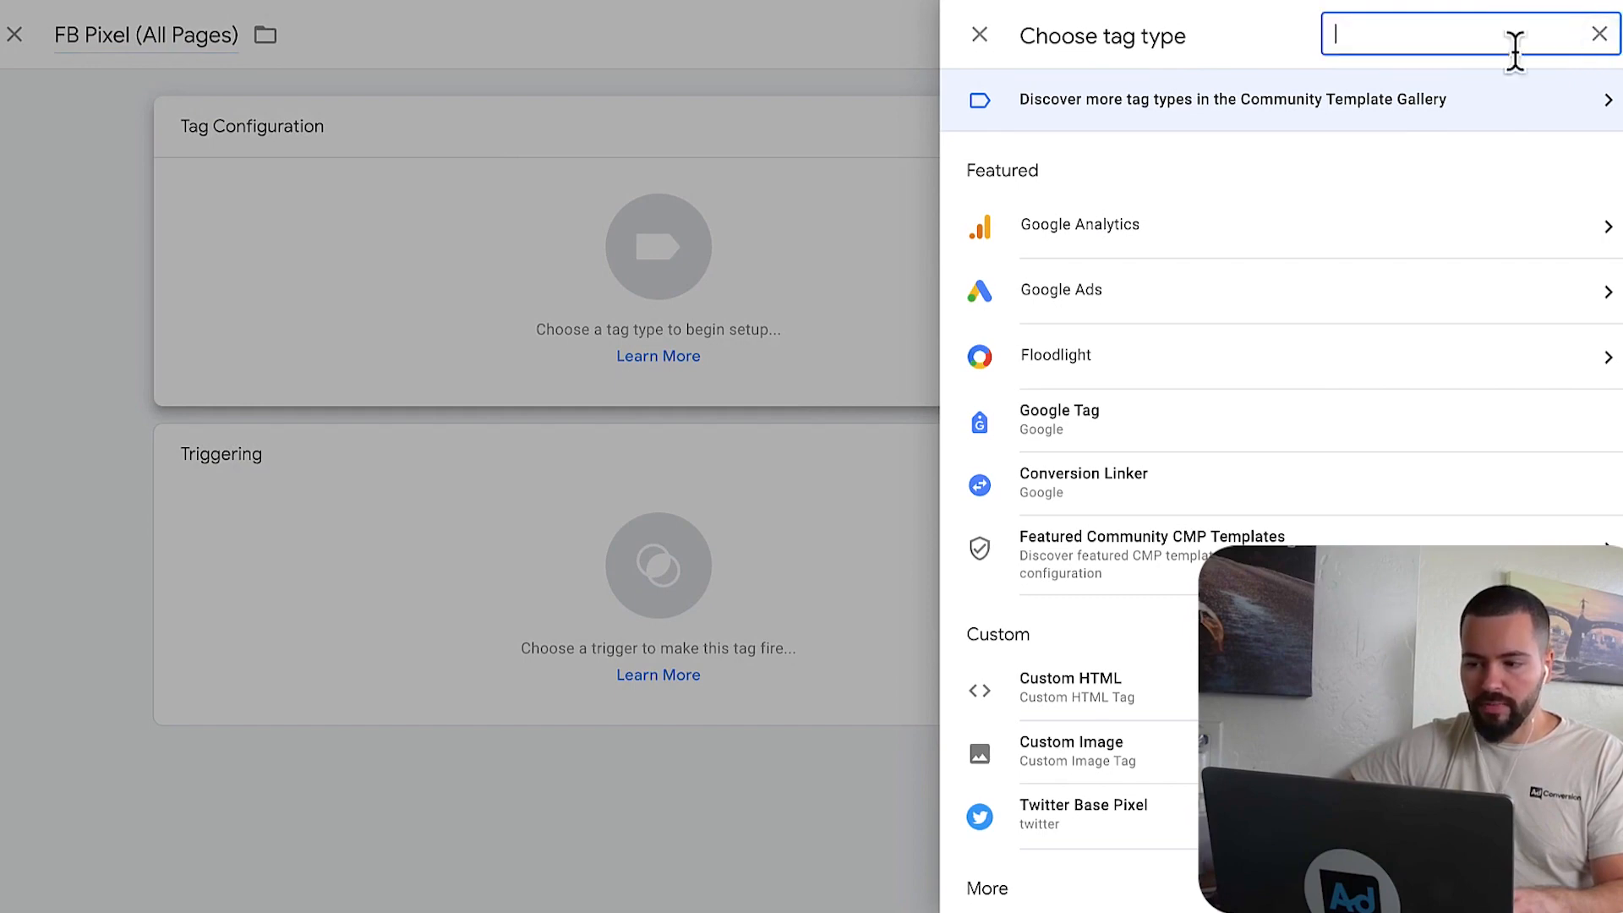
pyautogui.write('custom')
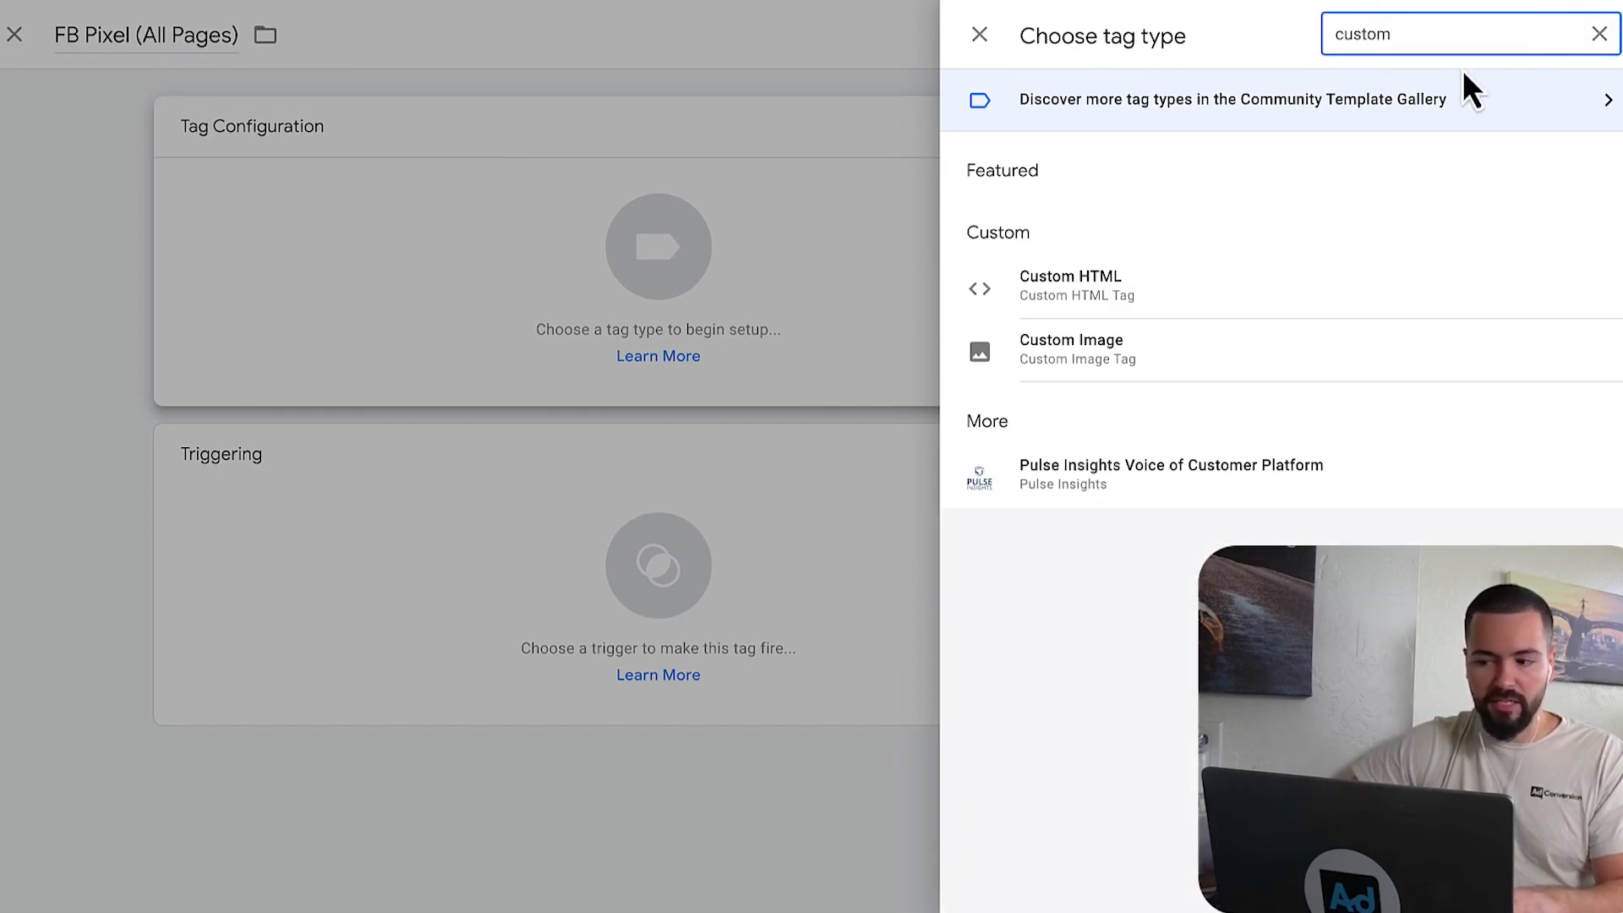
pyautogui.hotkey('ctrl', 'a')
pyautogui.write('facebook')
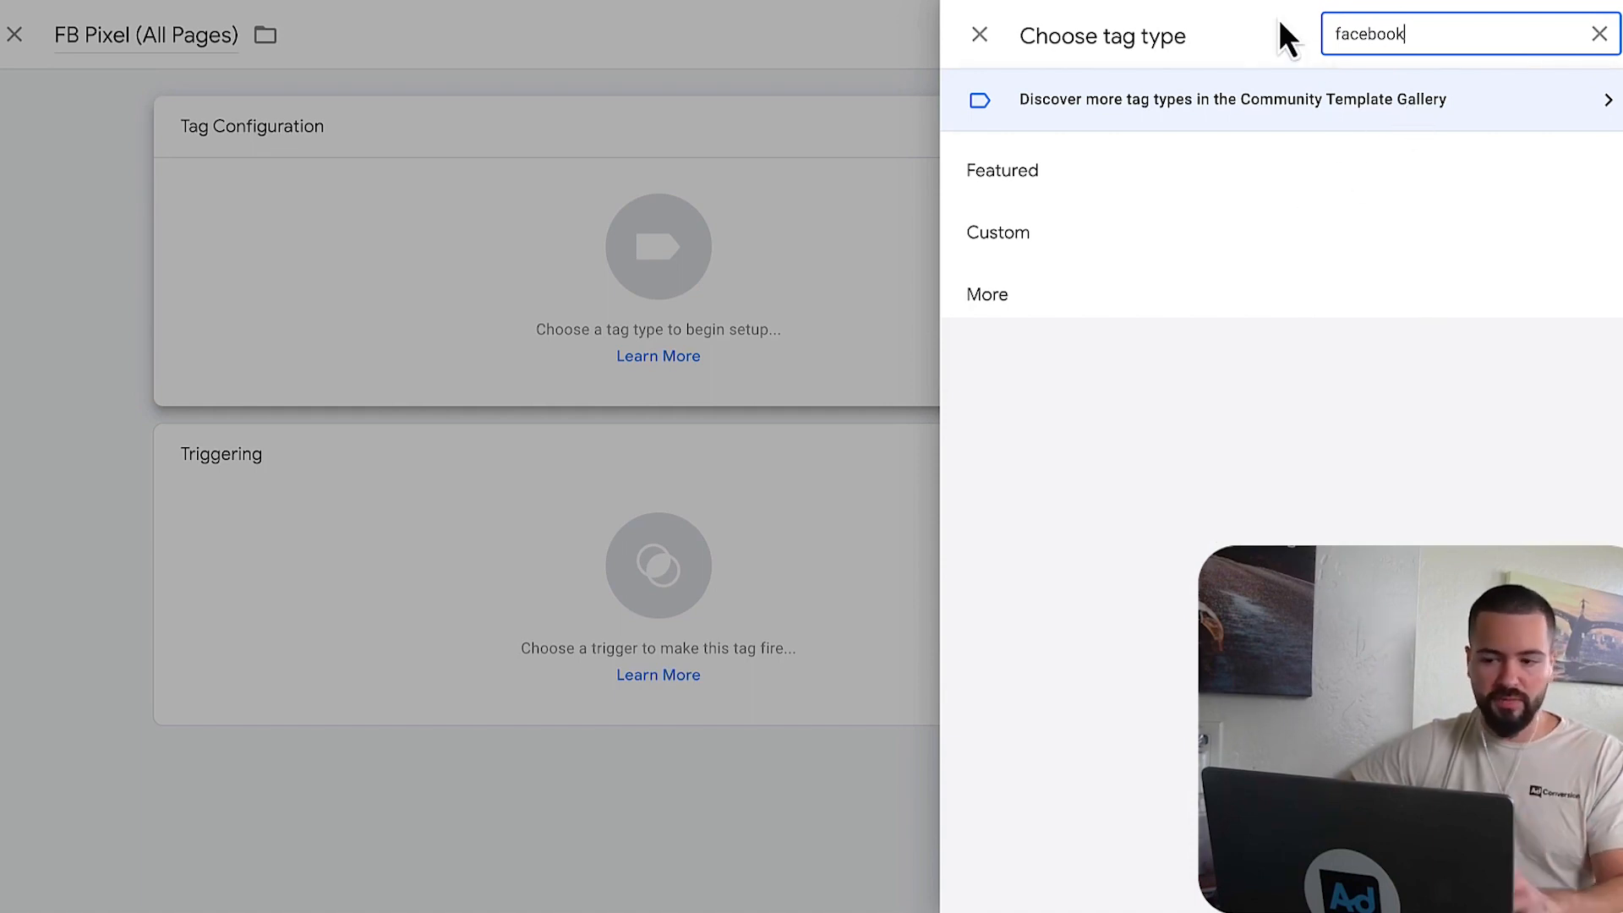
pyautogui.hotkey('ctrl', 'a')
pyautogui.press('BackSpace')
pyautogui.scroll(-2, 1116, 483)
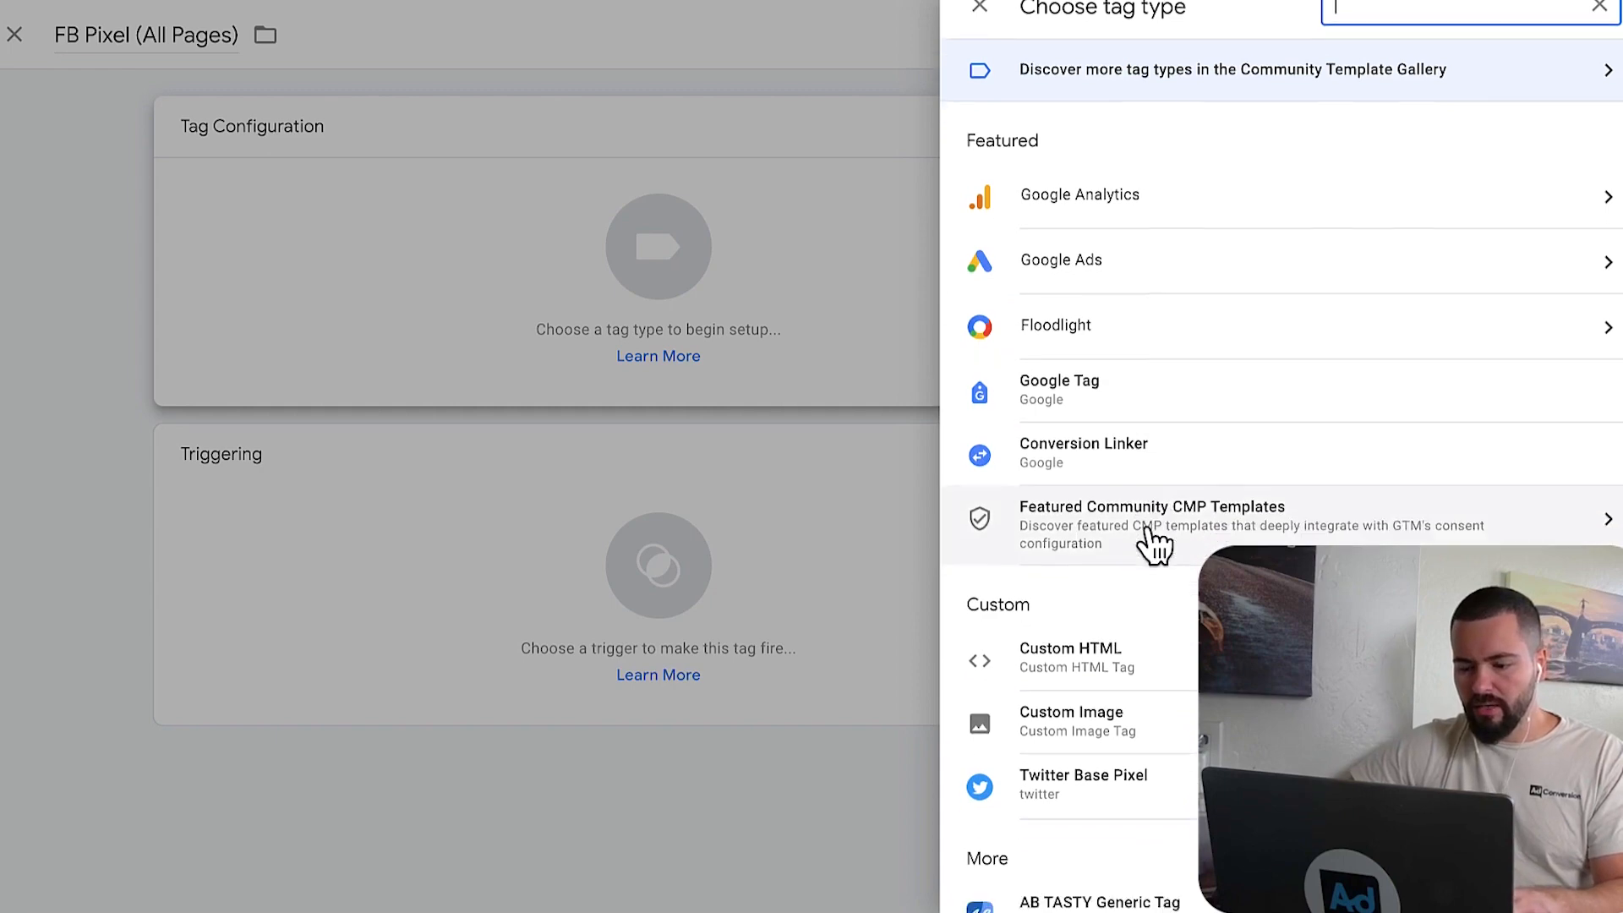
pyautogui.click(1086, 577)
pyautogui.hotkey('ctrl', 'v')
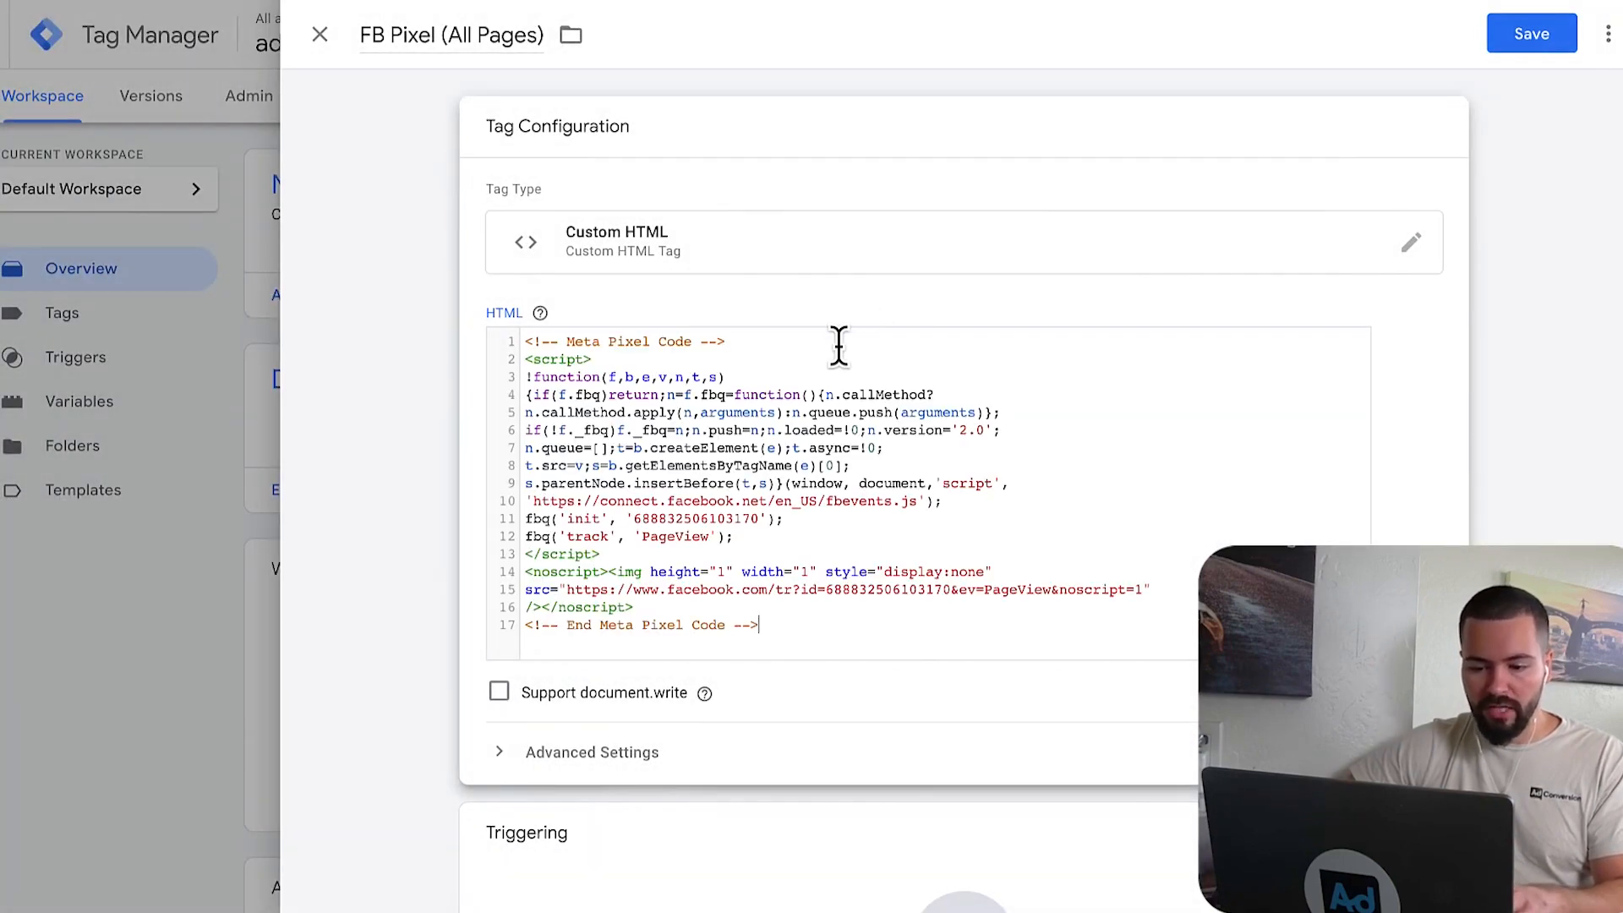
pyautogui.scroll(-1, 419, 277)
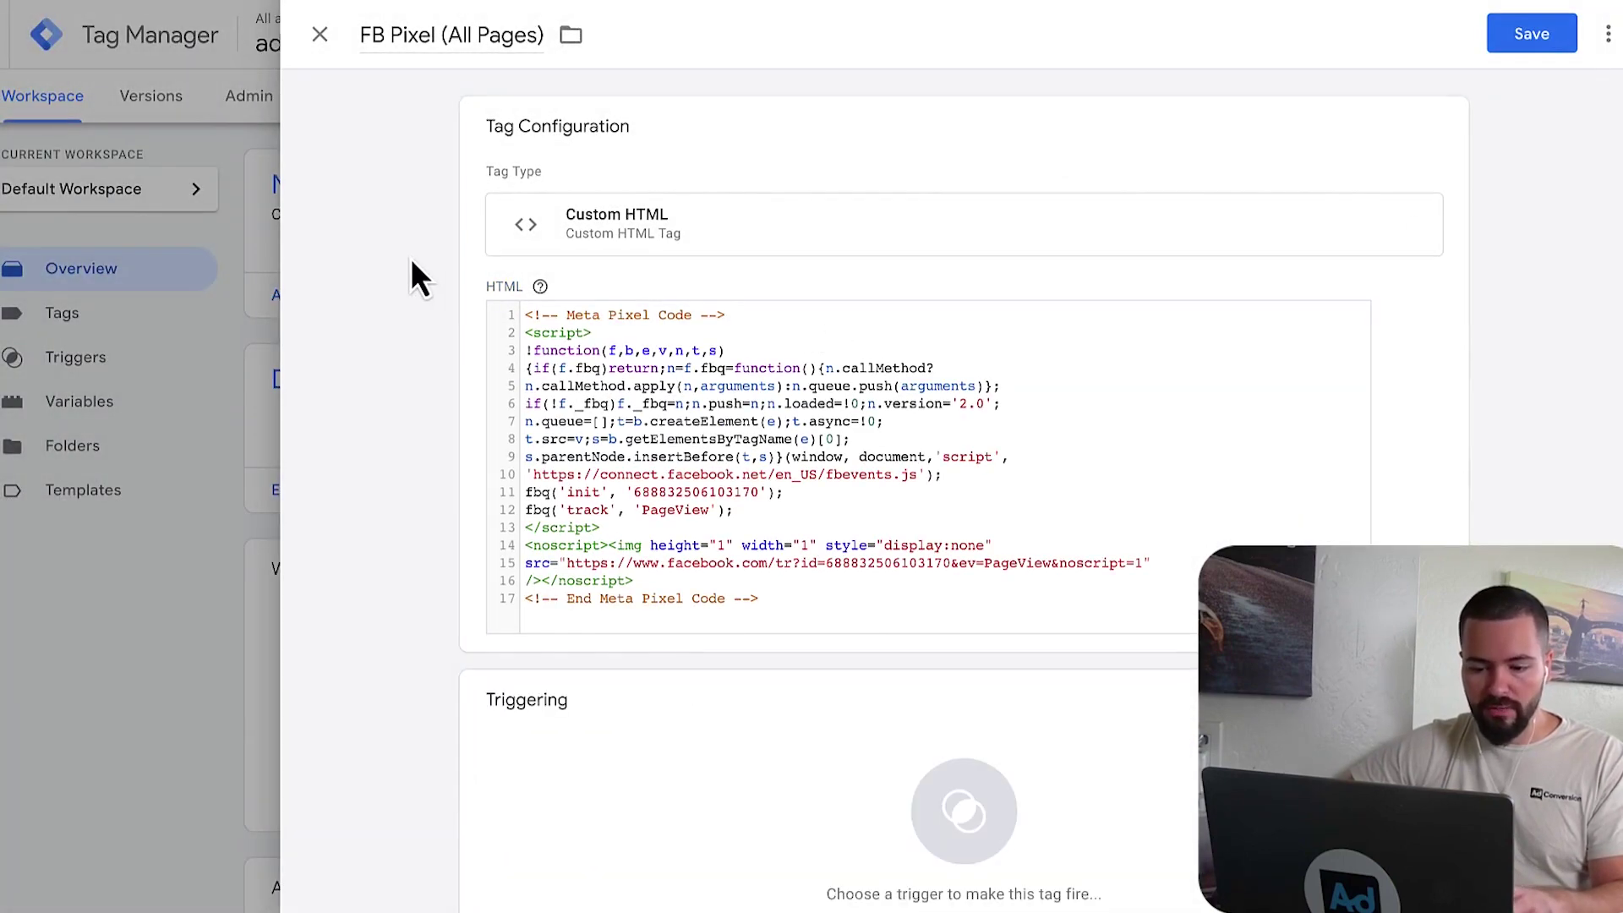
# - Set the tag to fire on All Pages and save it
pyautogui.click(609, 716)
pyautogui.click(432, 179)
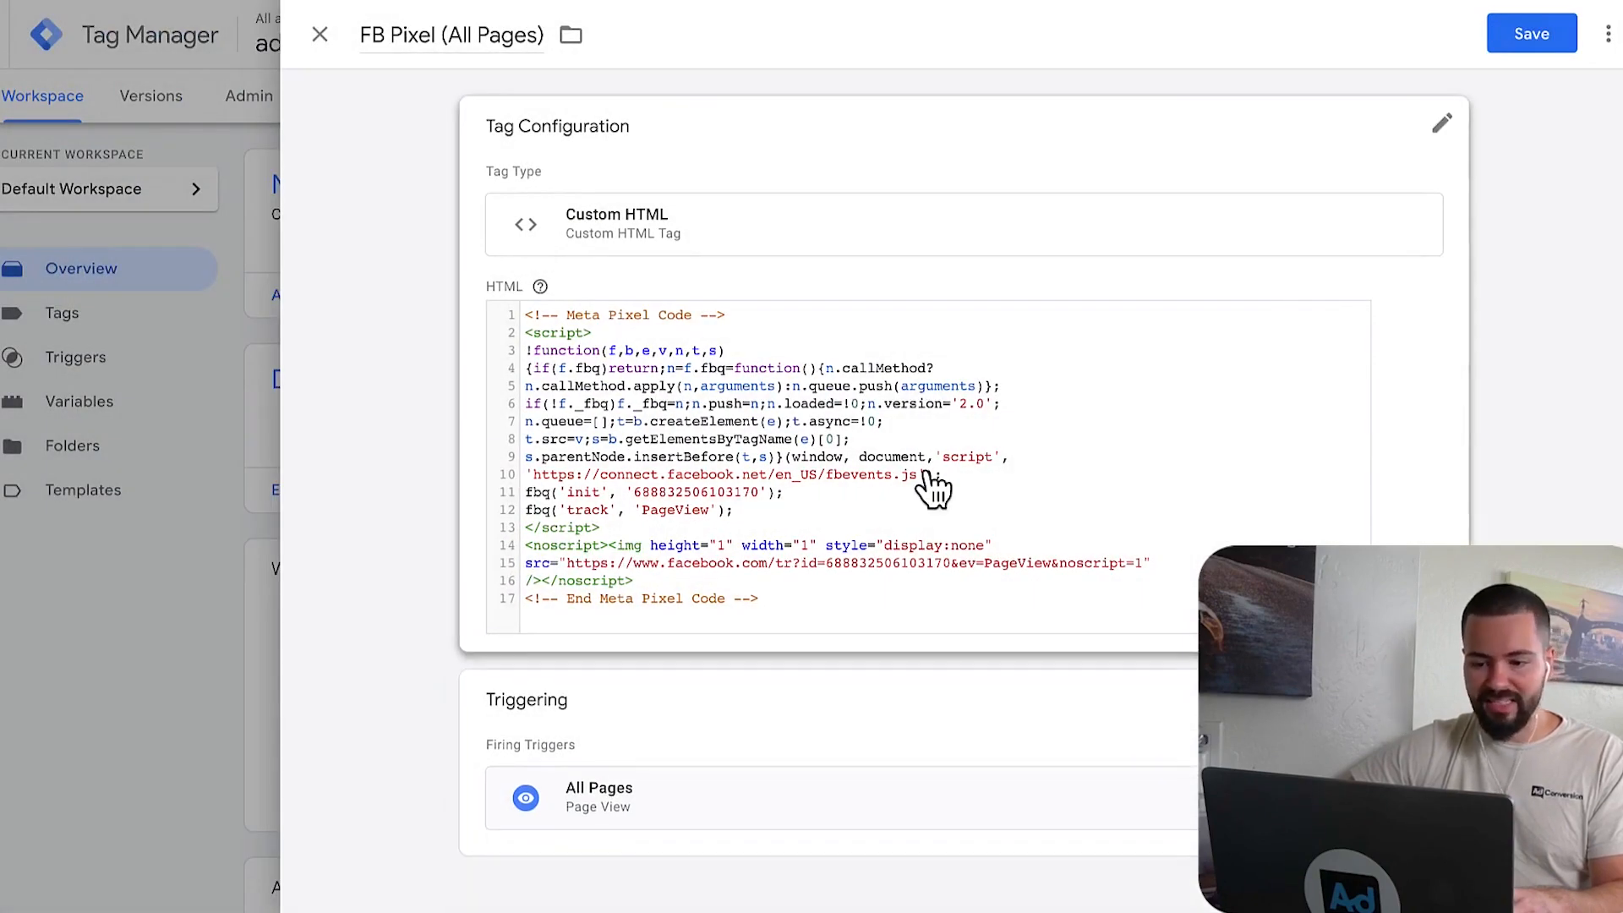
pyautogui.moveTo(965, 373)
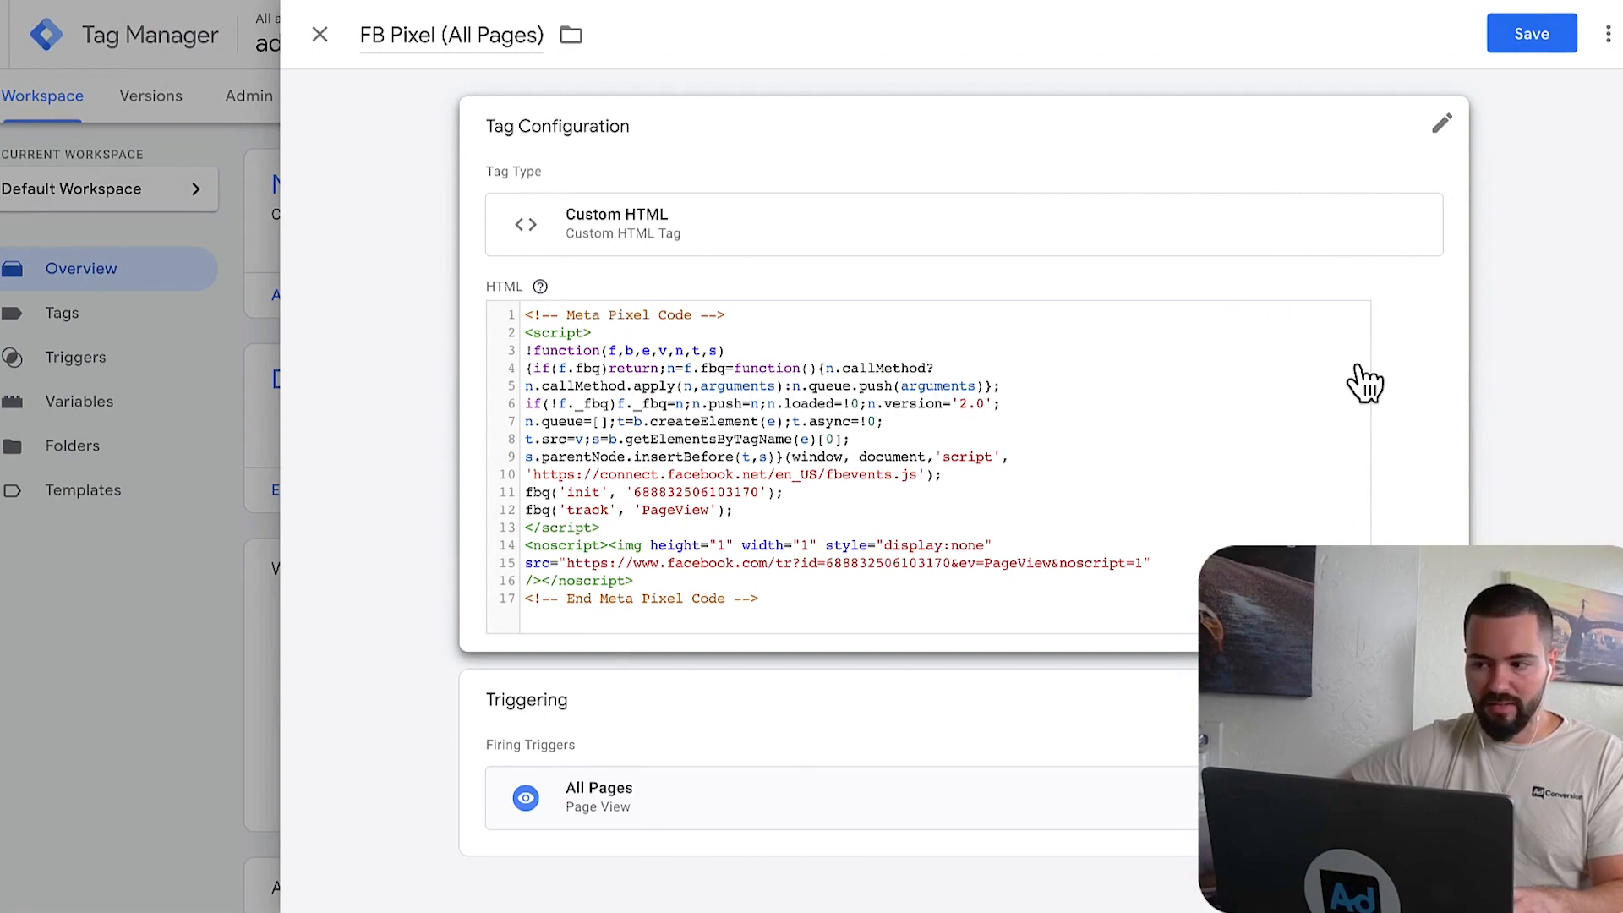
pyautogui.click(1531, 33)
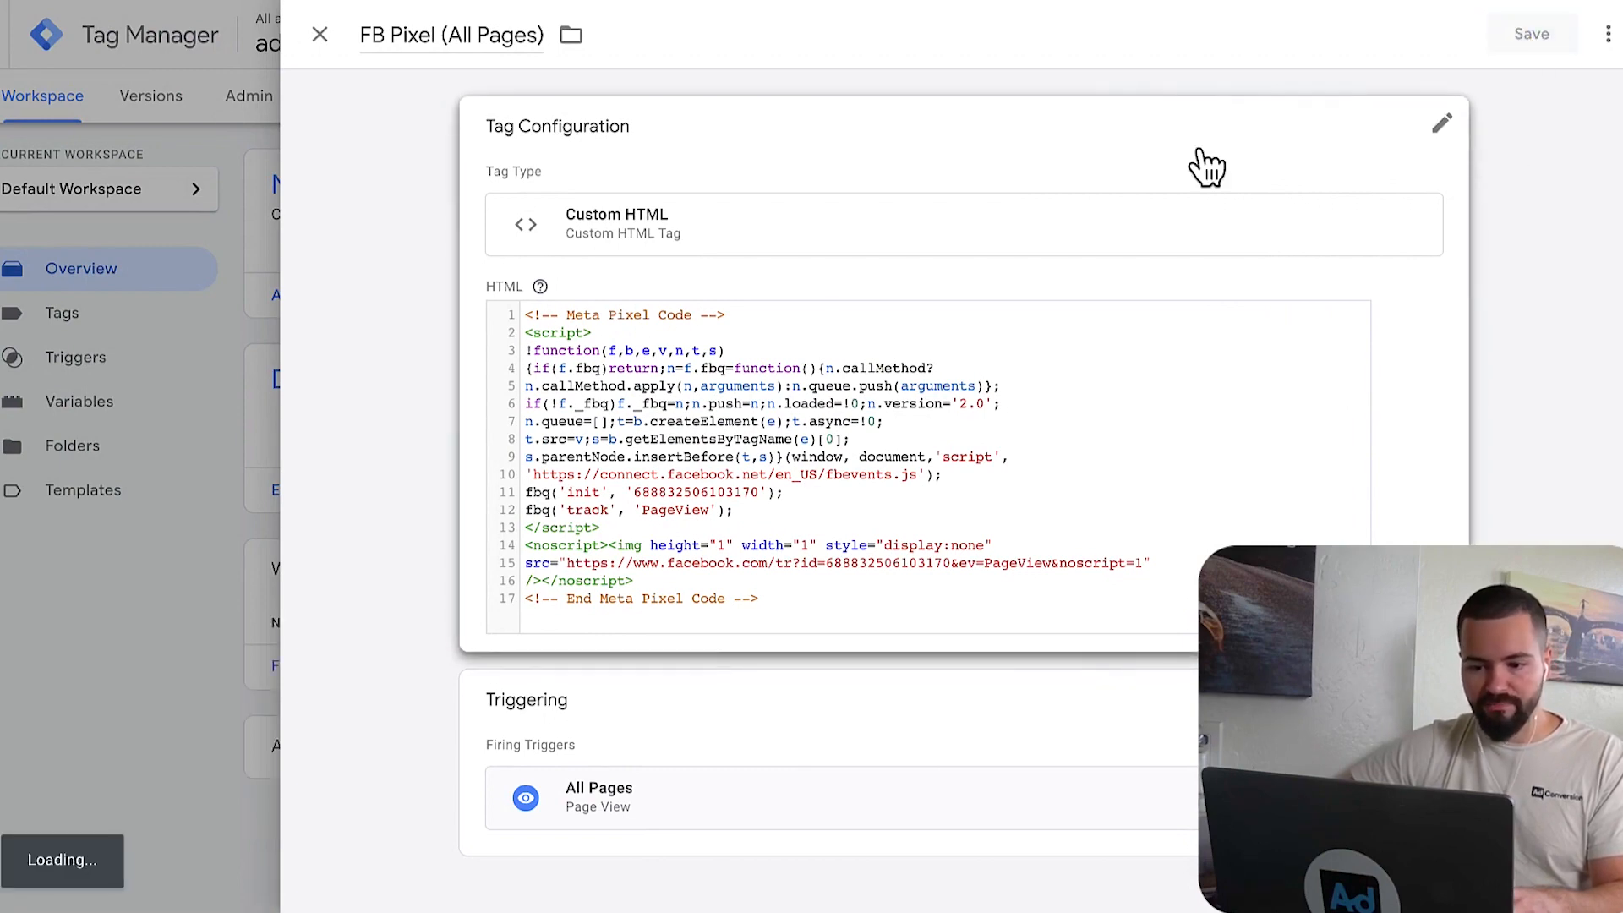
# - Back in Events Manager, continue past Install Base Code and turn on Automatic Advanced Matching
pyautogui.hotkey('alt', 'Tab')
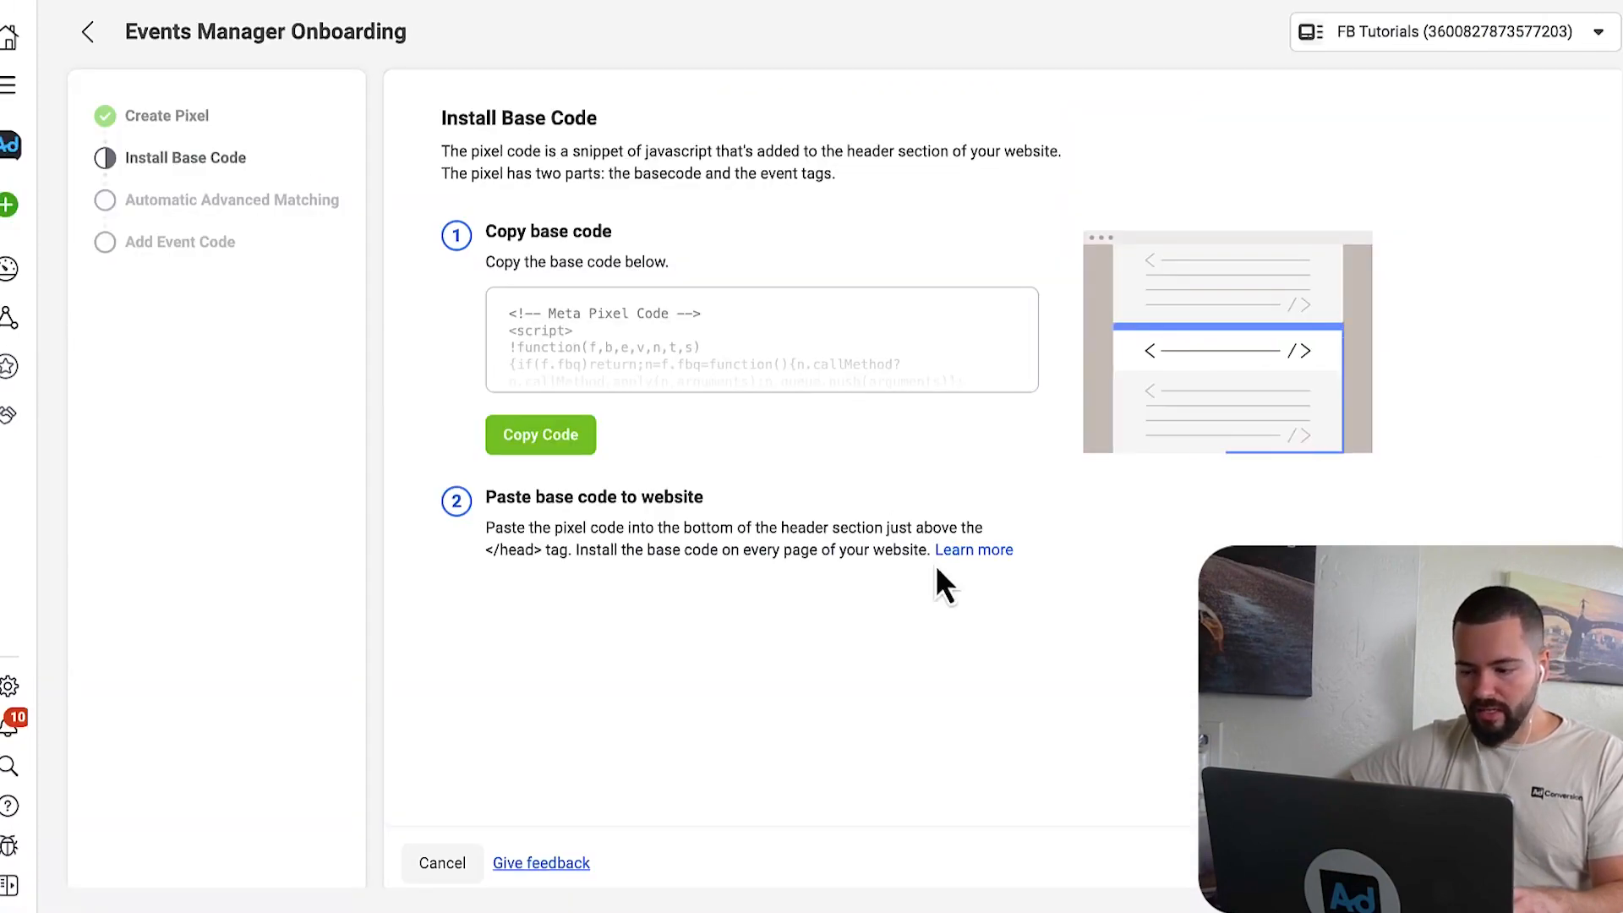
pyautogui.click(1073, 793)
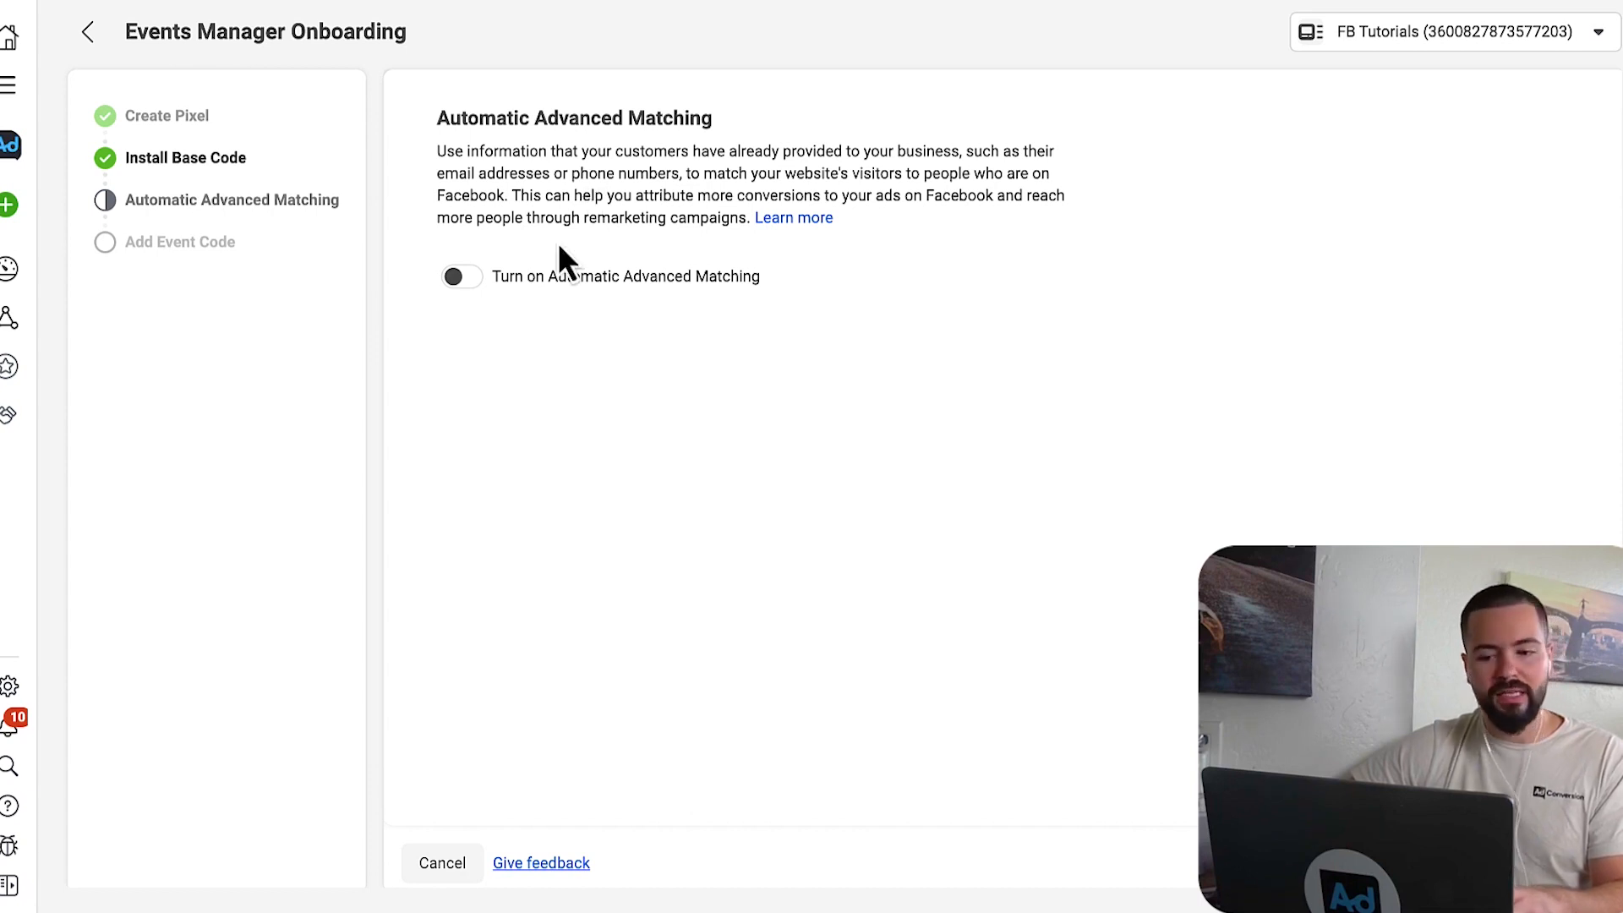
pyautogui.click(460, 277)
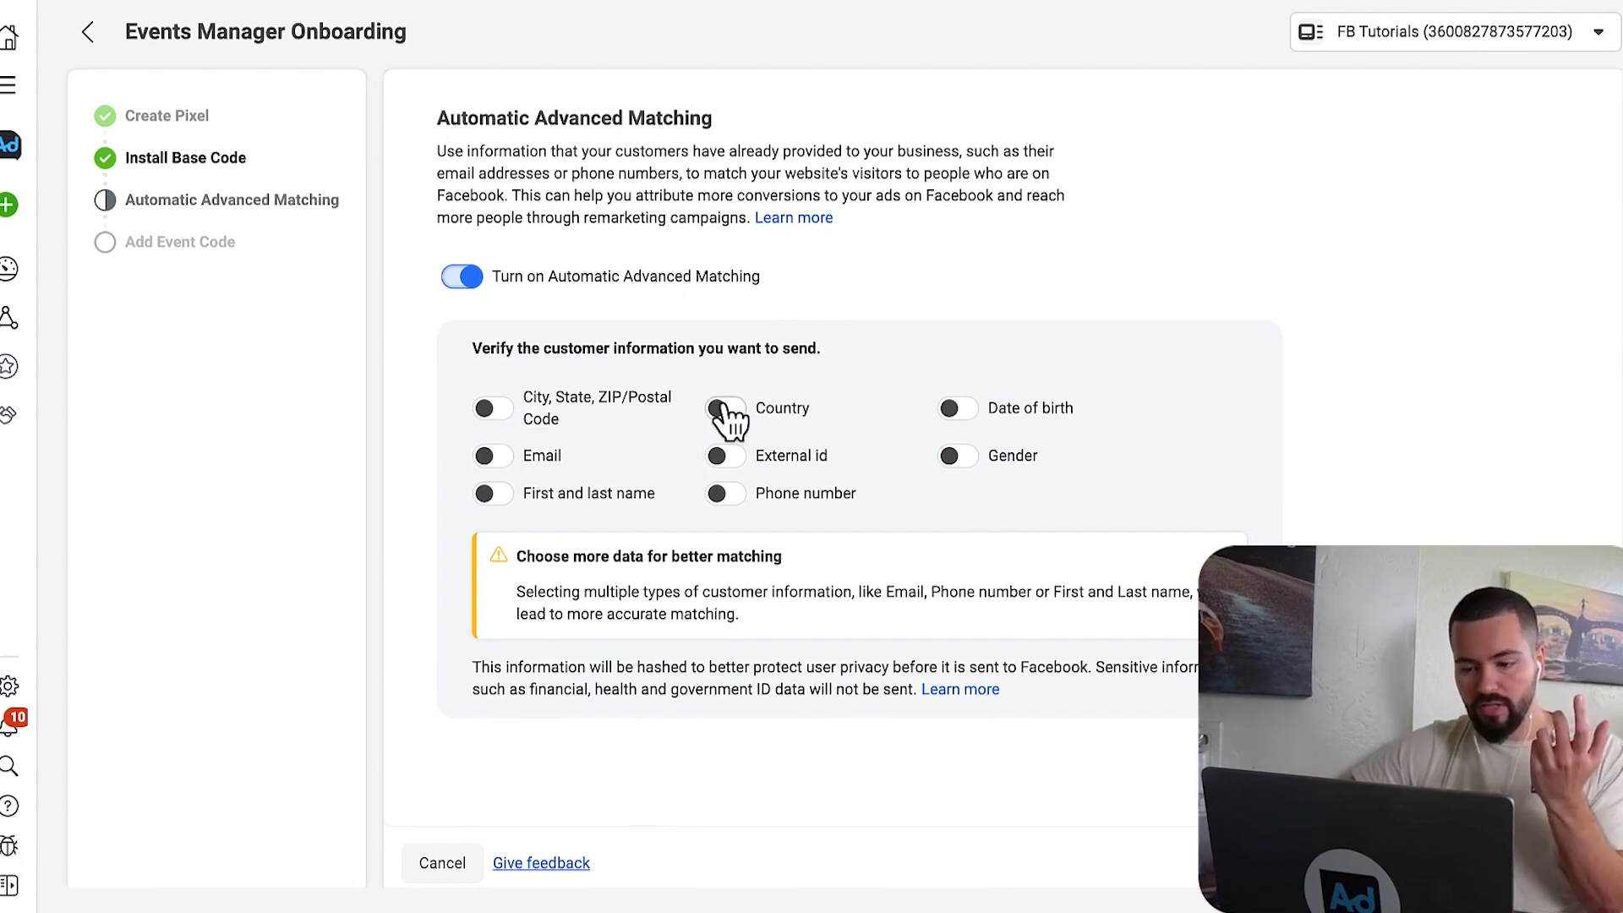
# - Enable first and last name and phone number matching, then continue
pyautogui.click(489, 494)
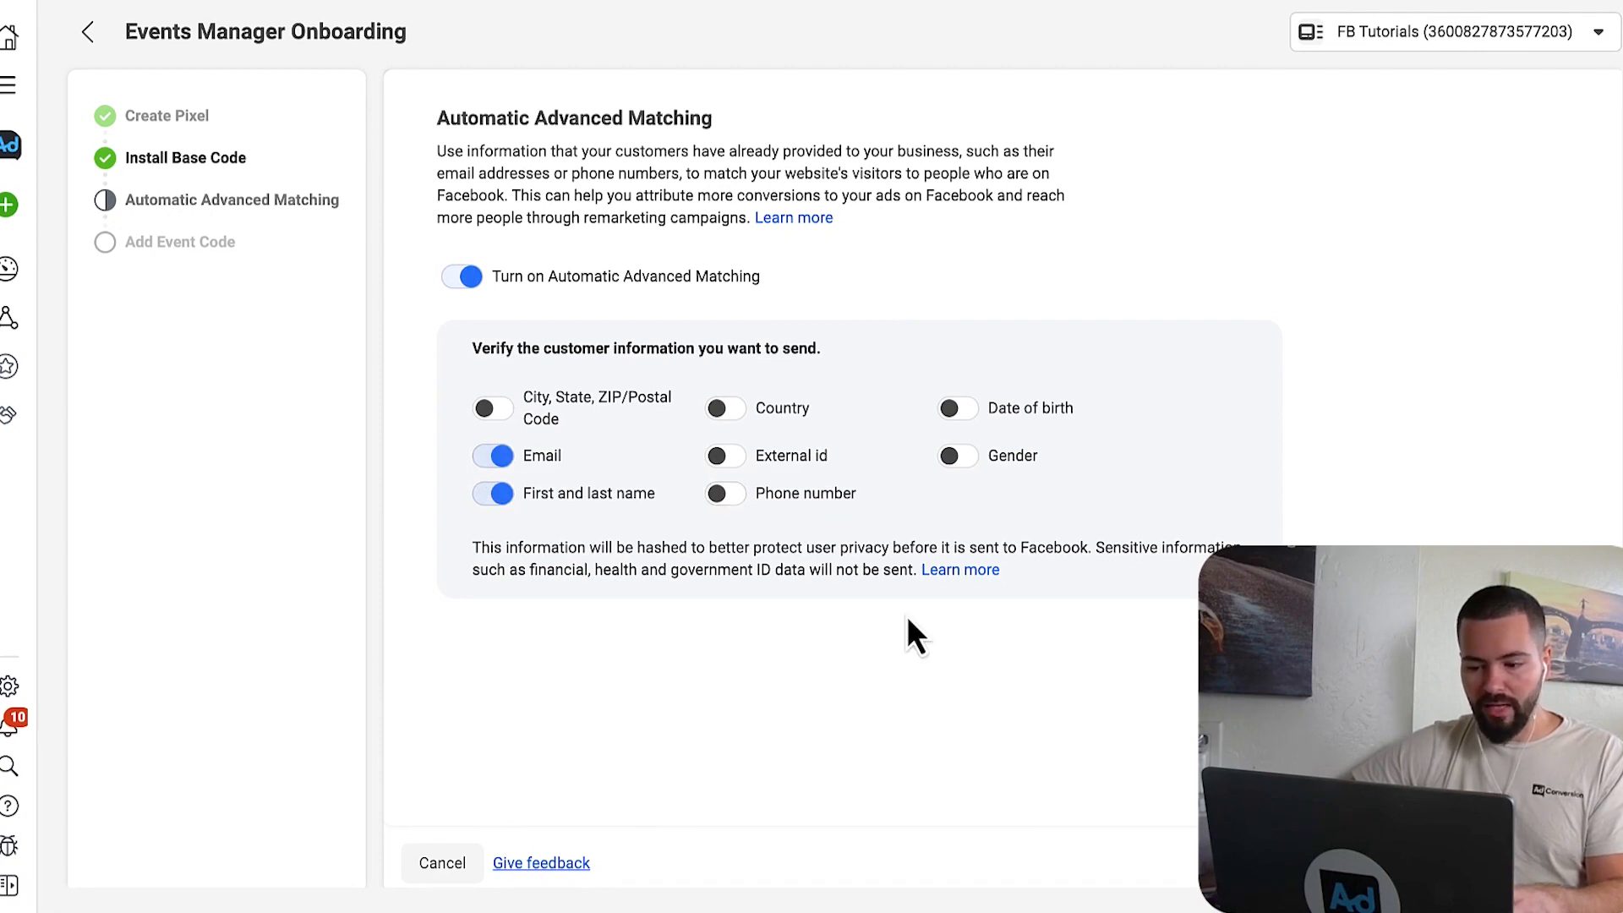
pyautogui.click(727, 493)
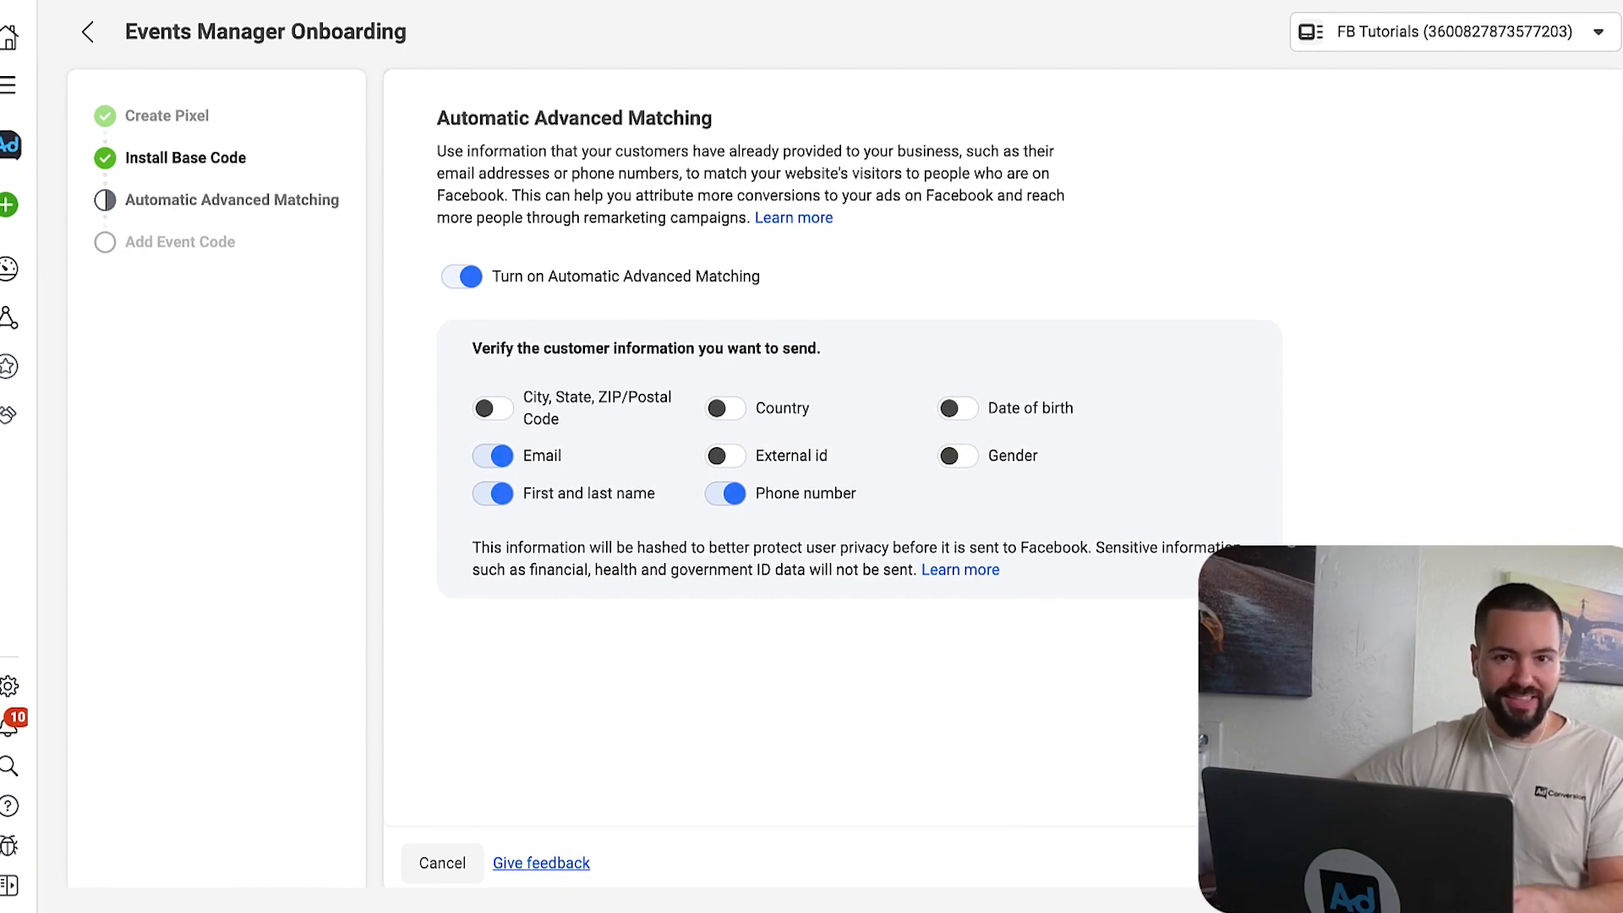
pyautogui.click(1142, 862)
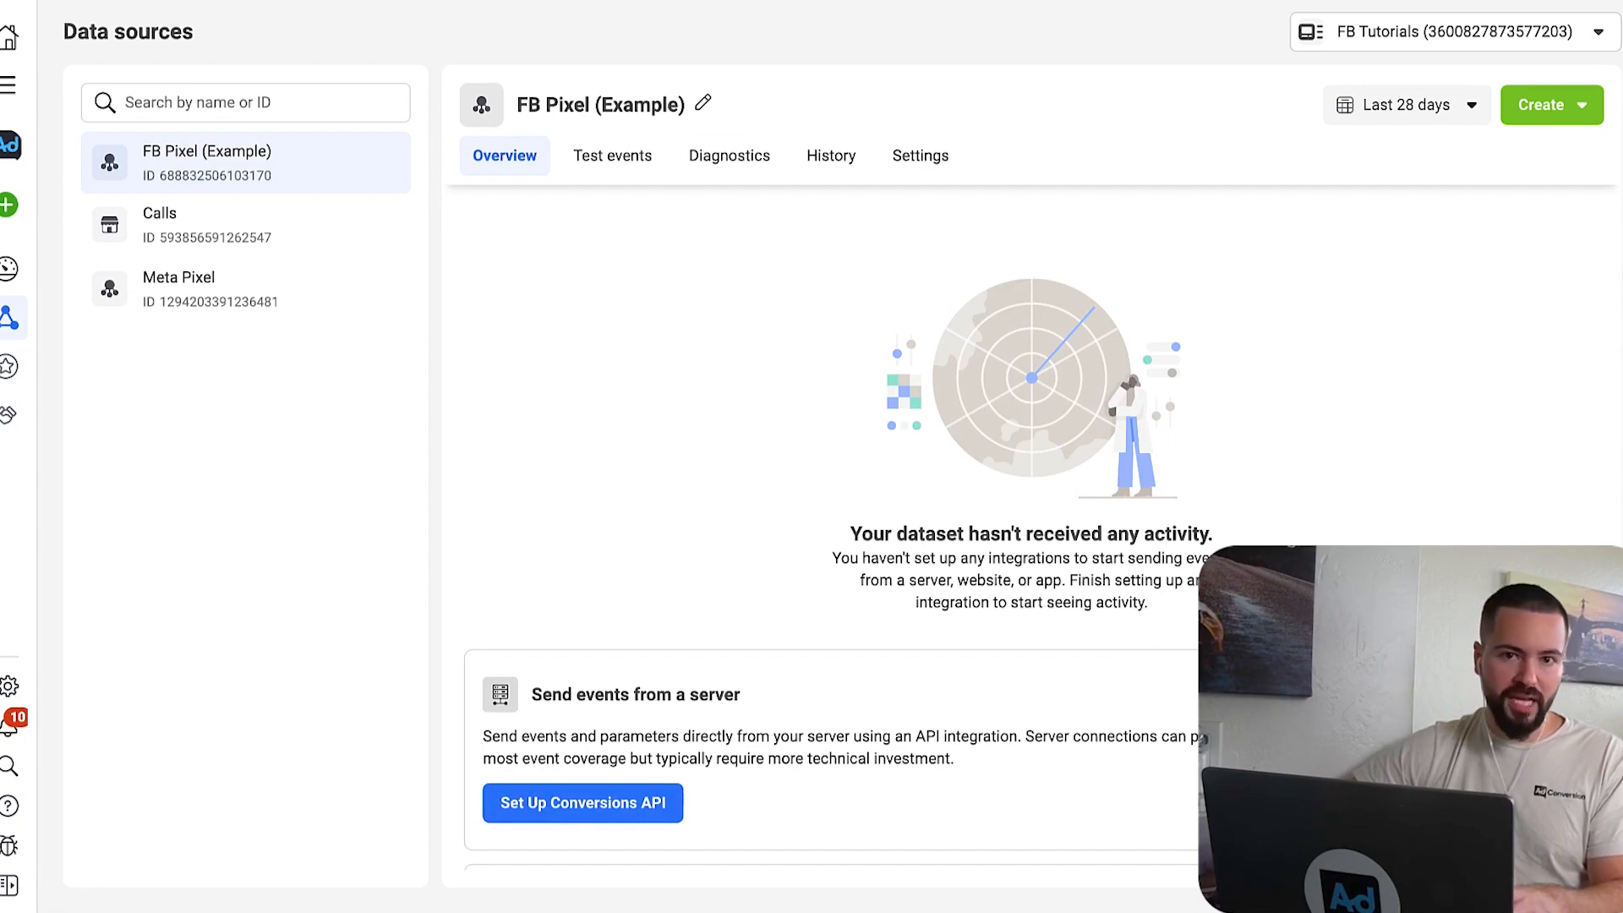
# - Return to the Tag Manager workspace and launch a preview session
pyautogui.hotkey('ctrl', 'Tab')
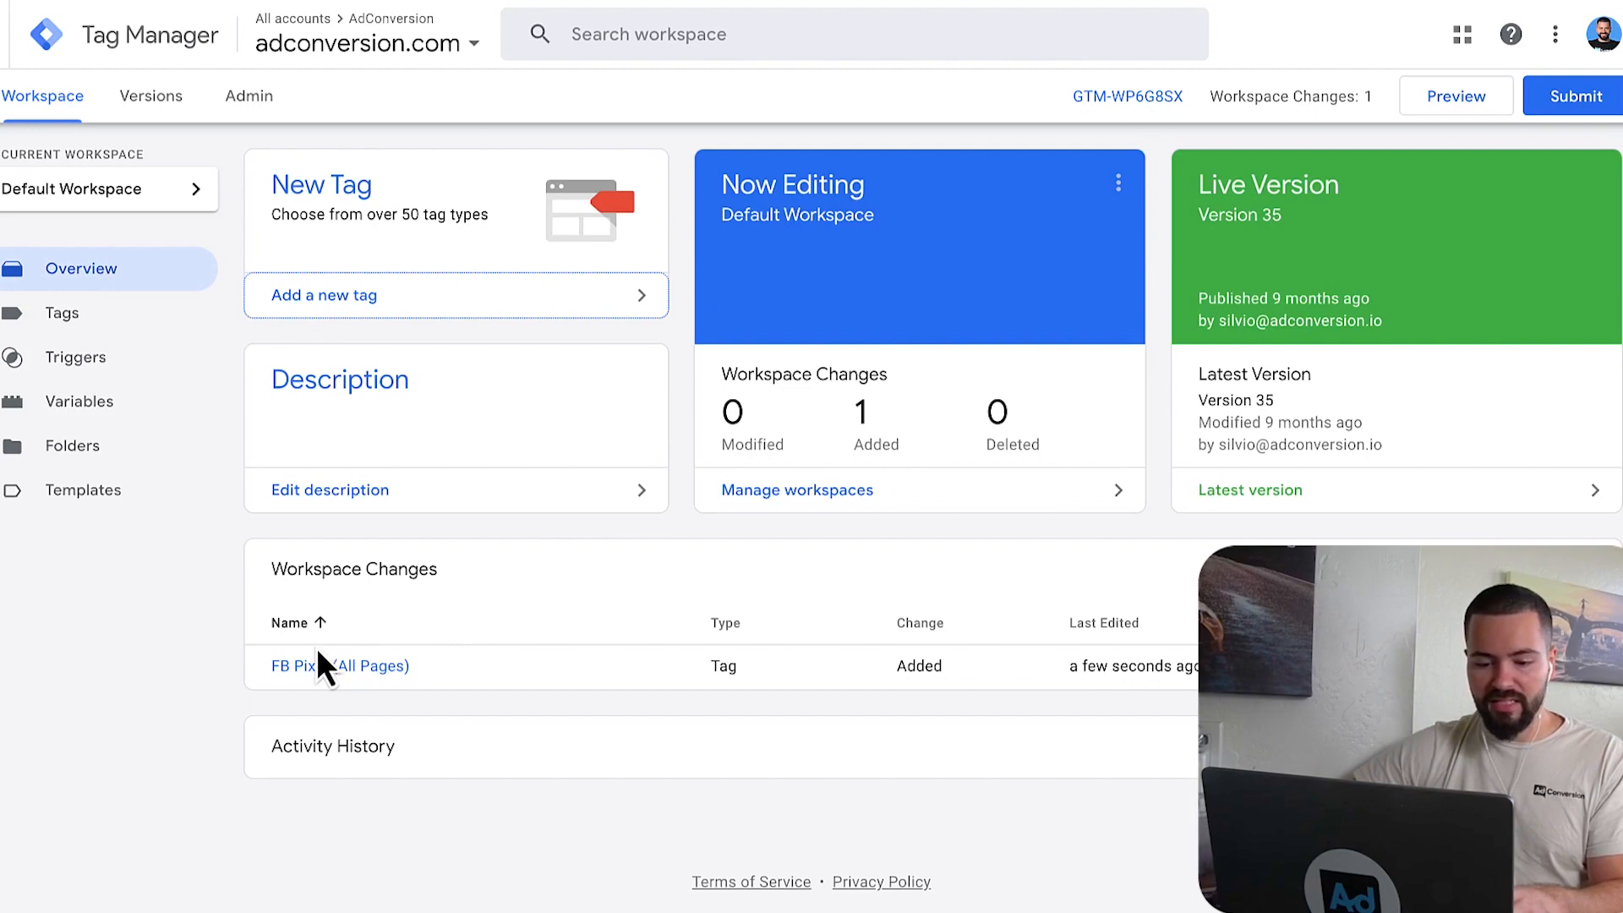
pyautogui.click(1447, 102)
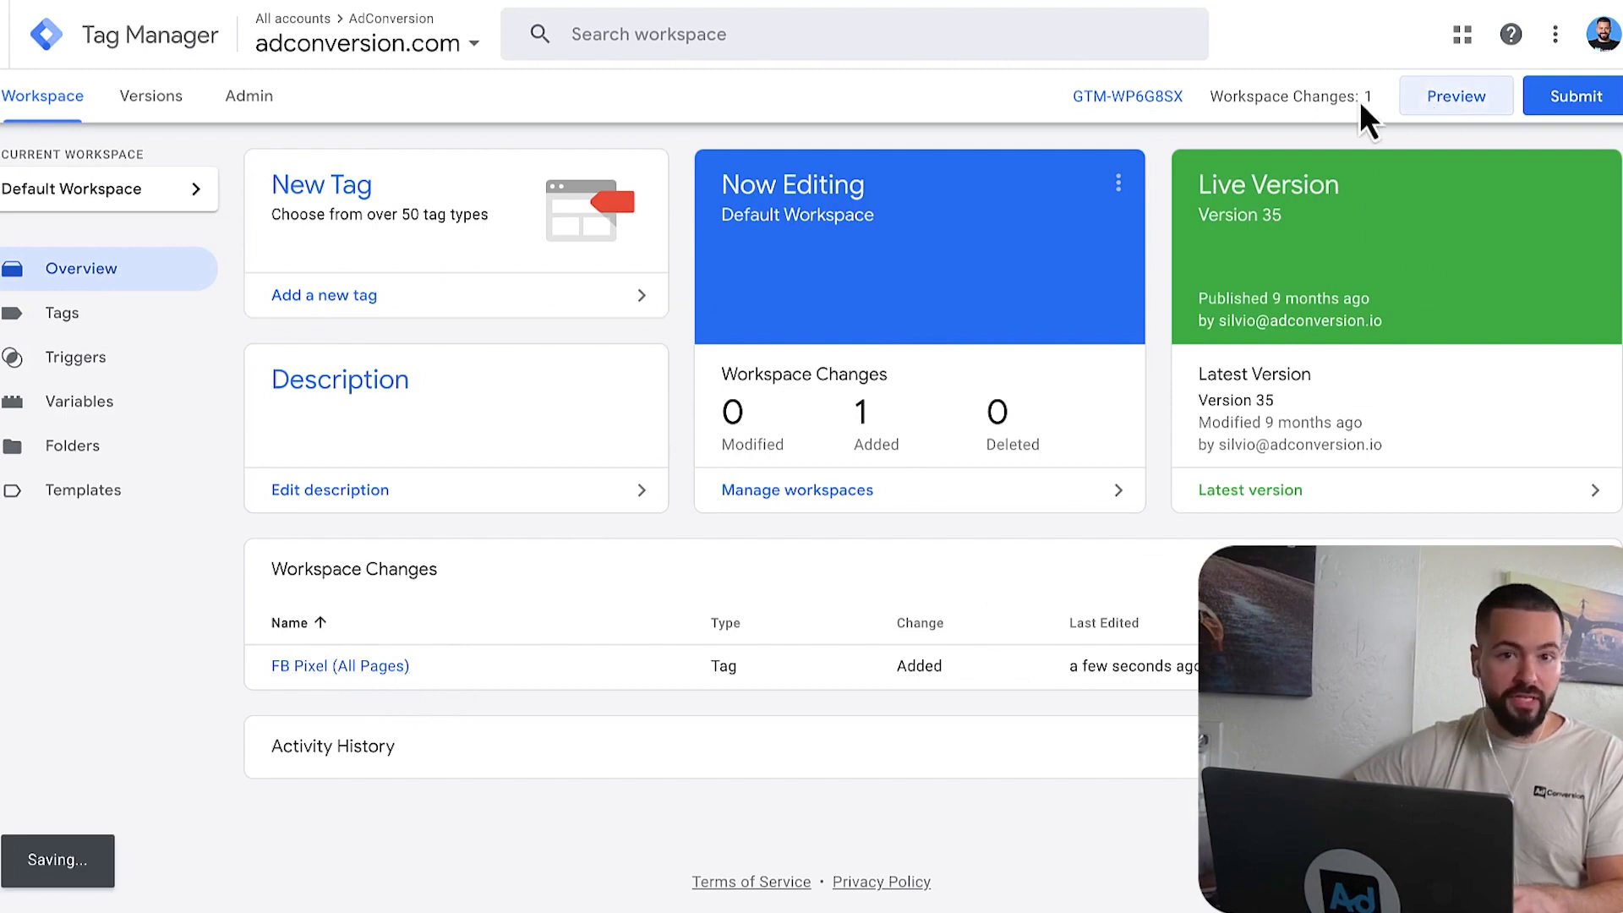
pyautogui.click(1460, 115)
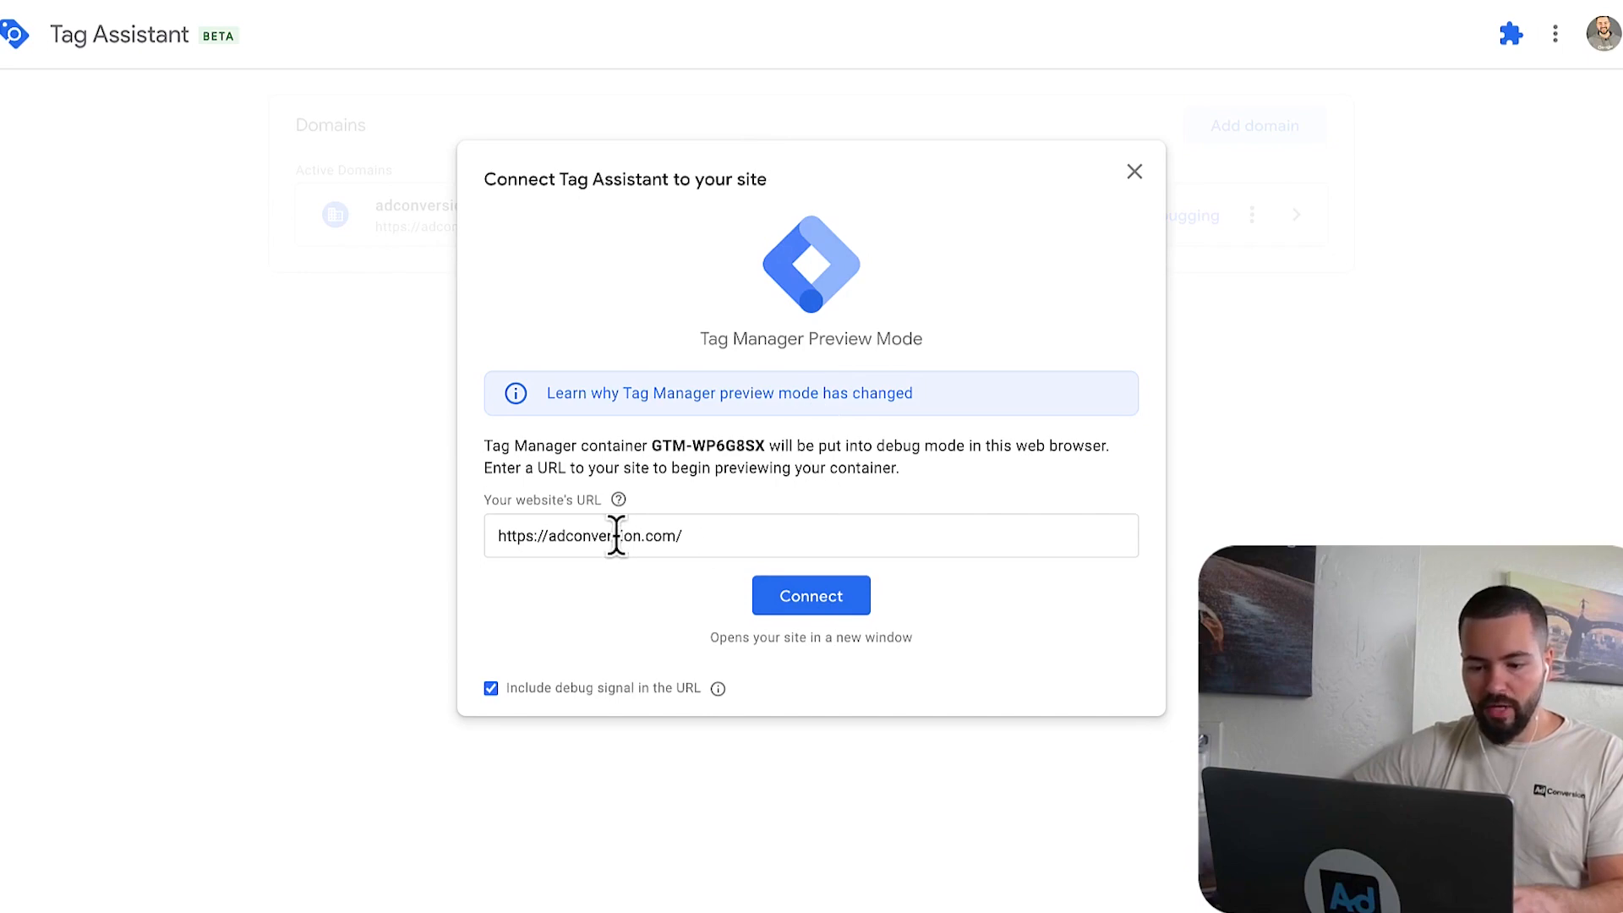
pyautogui.click(812, 595)
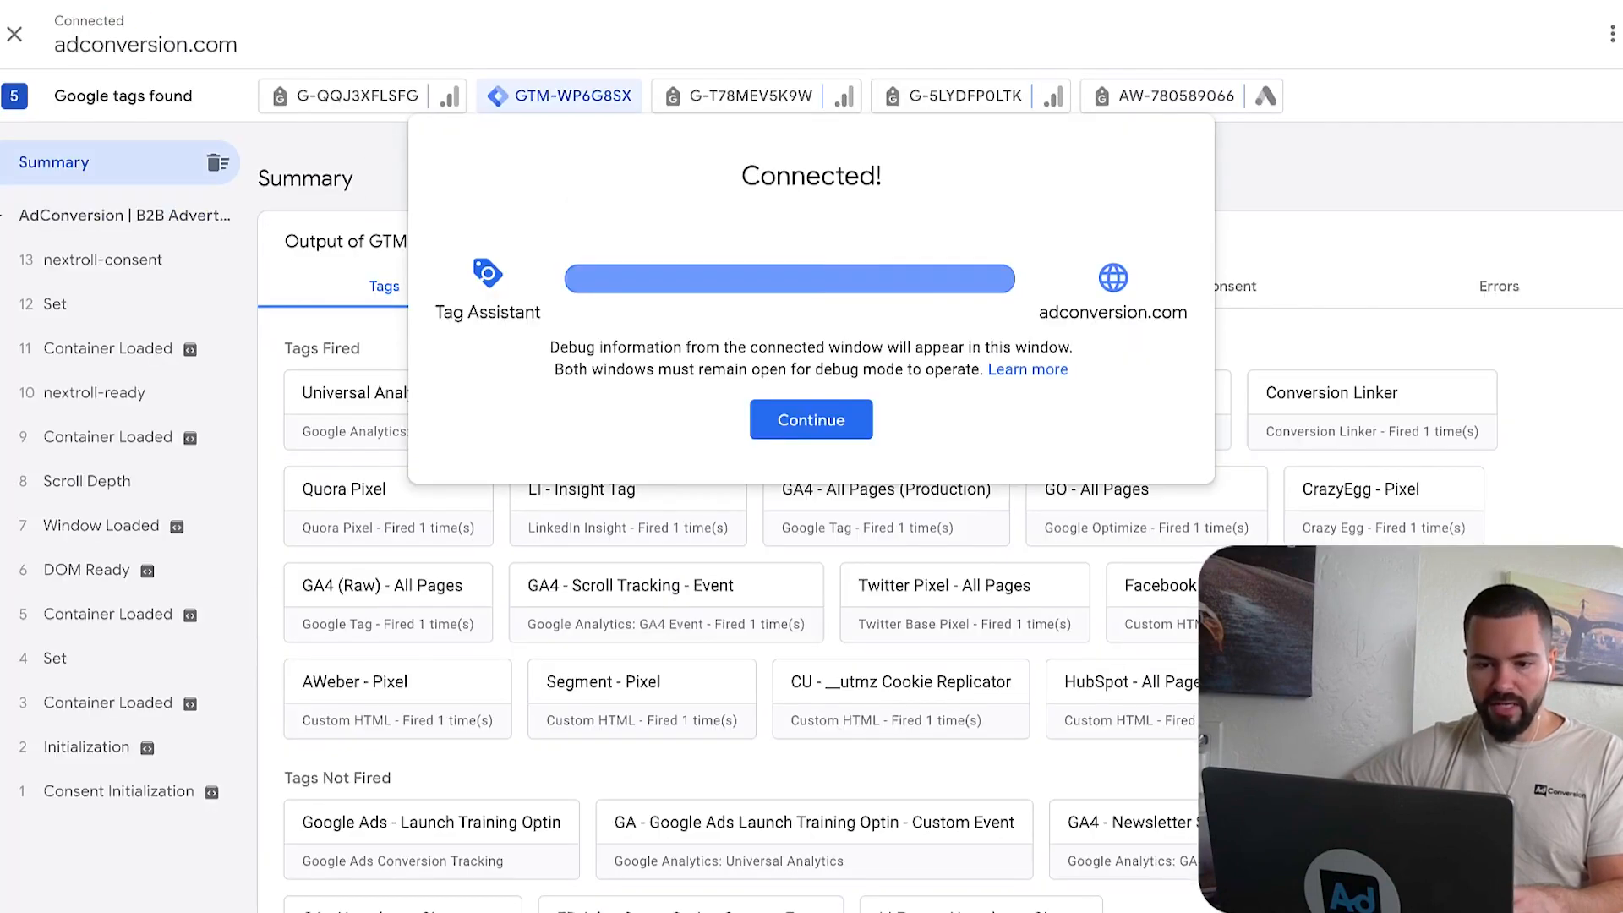
# - Dismiss the Connected! dialog, check FB Pixel (All Pages) among Tags Fired, and return to Tag Manager
pyautogui.click(811, 420)
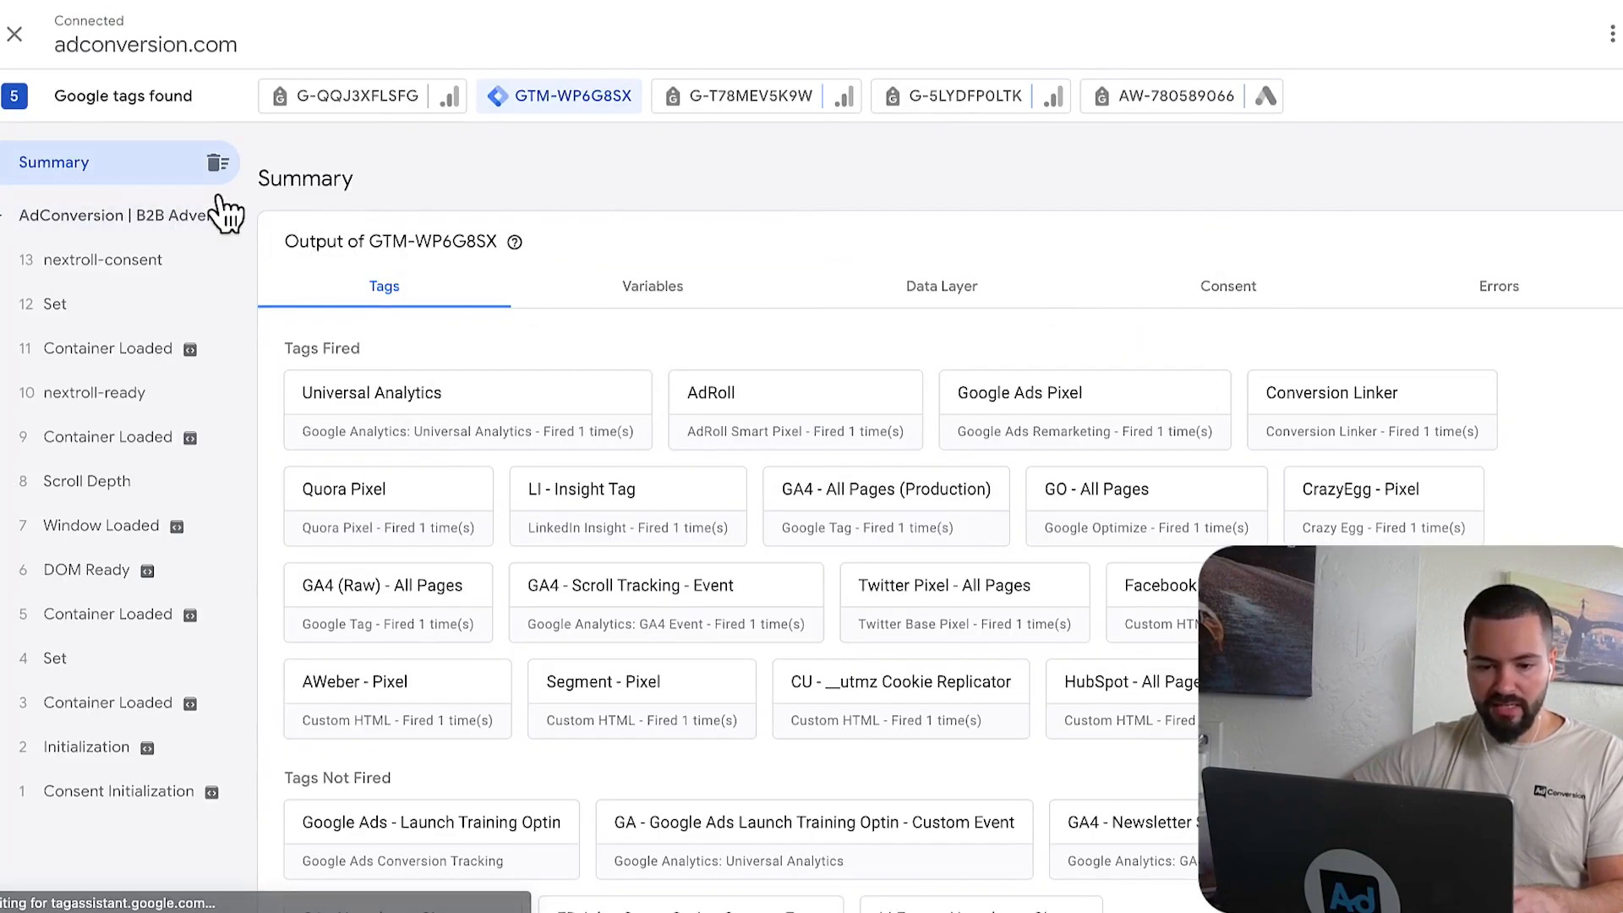
pyautogui.click(105, 215)
pyautogui.scroll(-2, 578, 265)
pyautogui.scroll(-1, 712, 262)
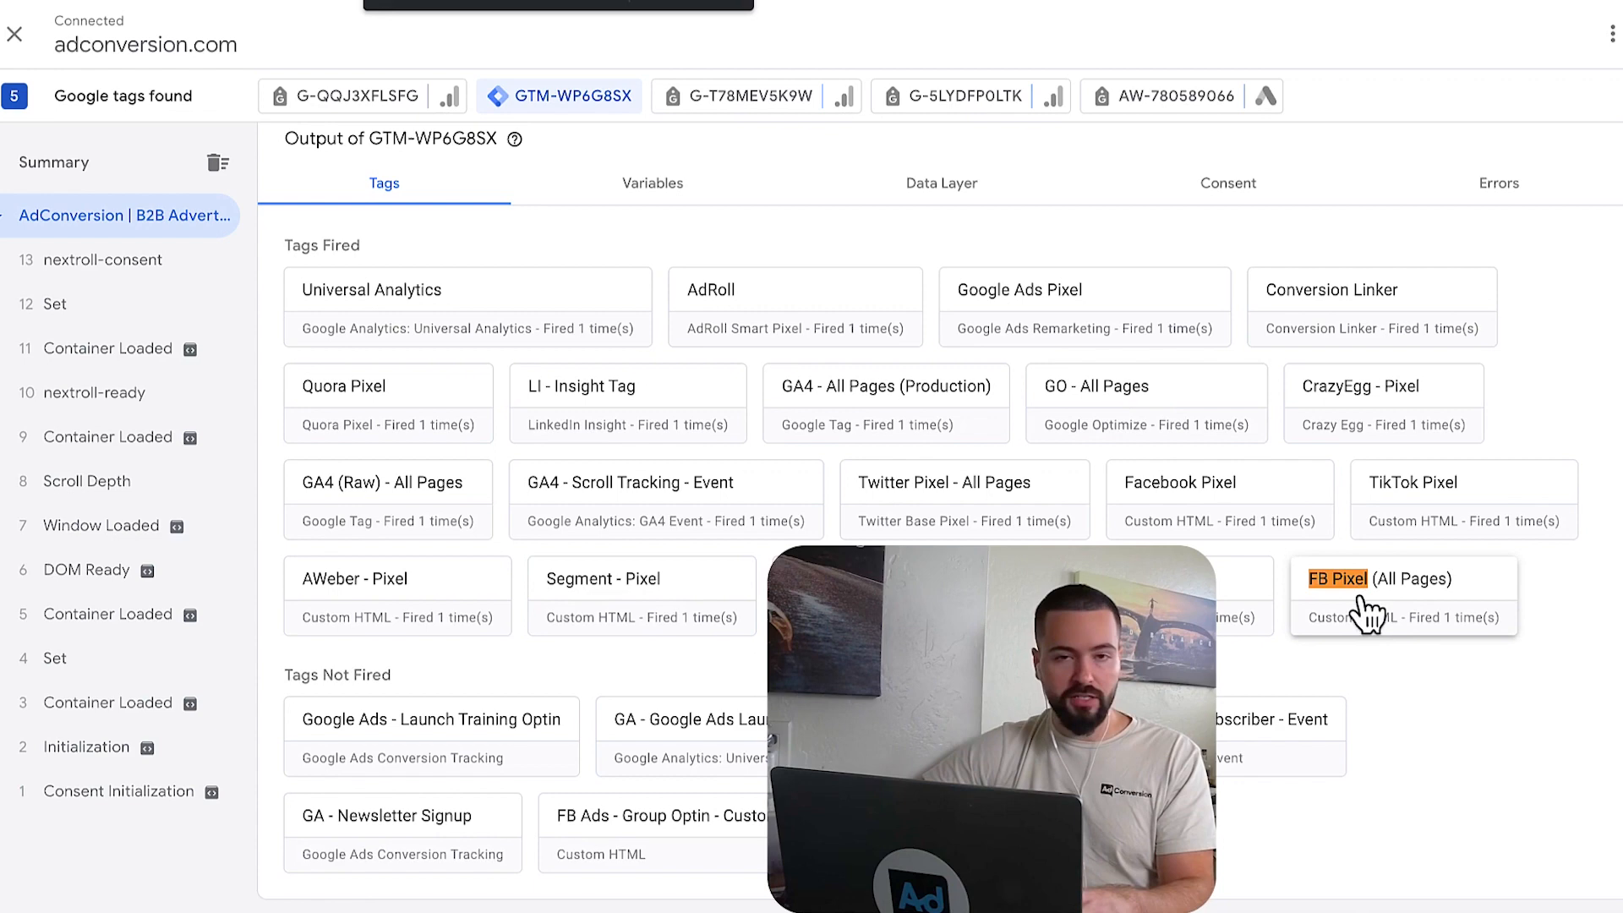
pyautogui.click(1480, 630)
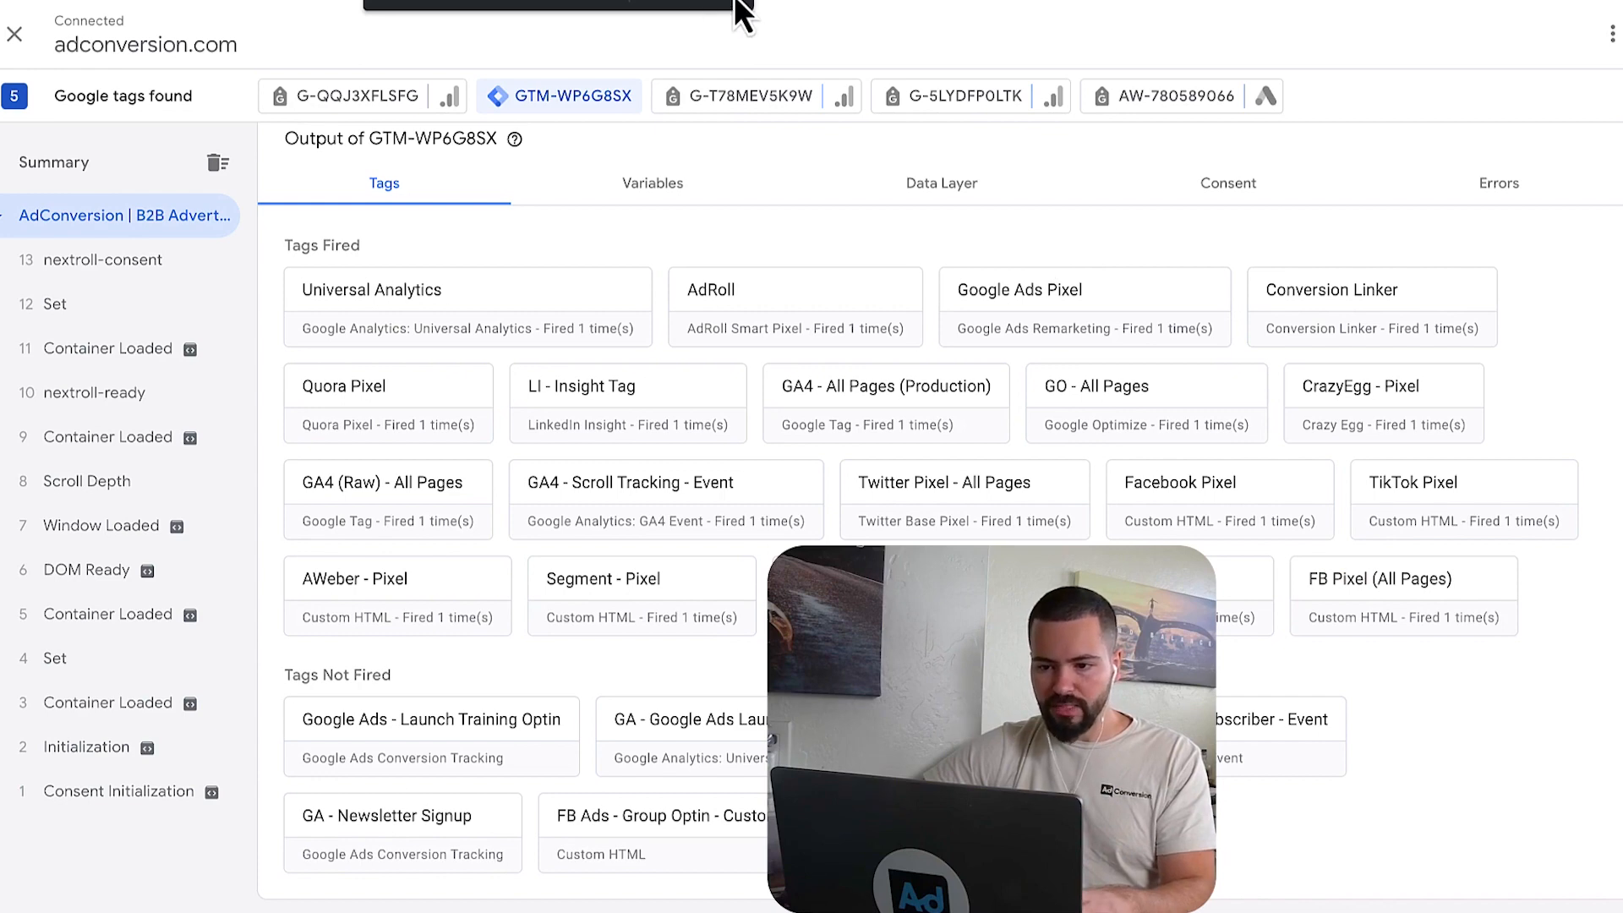
# - Submit the workspace changes as version 'Created FB Pixel tag' and publish, then load adconversion.com
pyautogui.hotkey('ctrl', 'Tab')
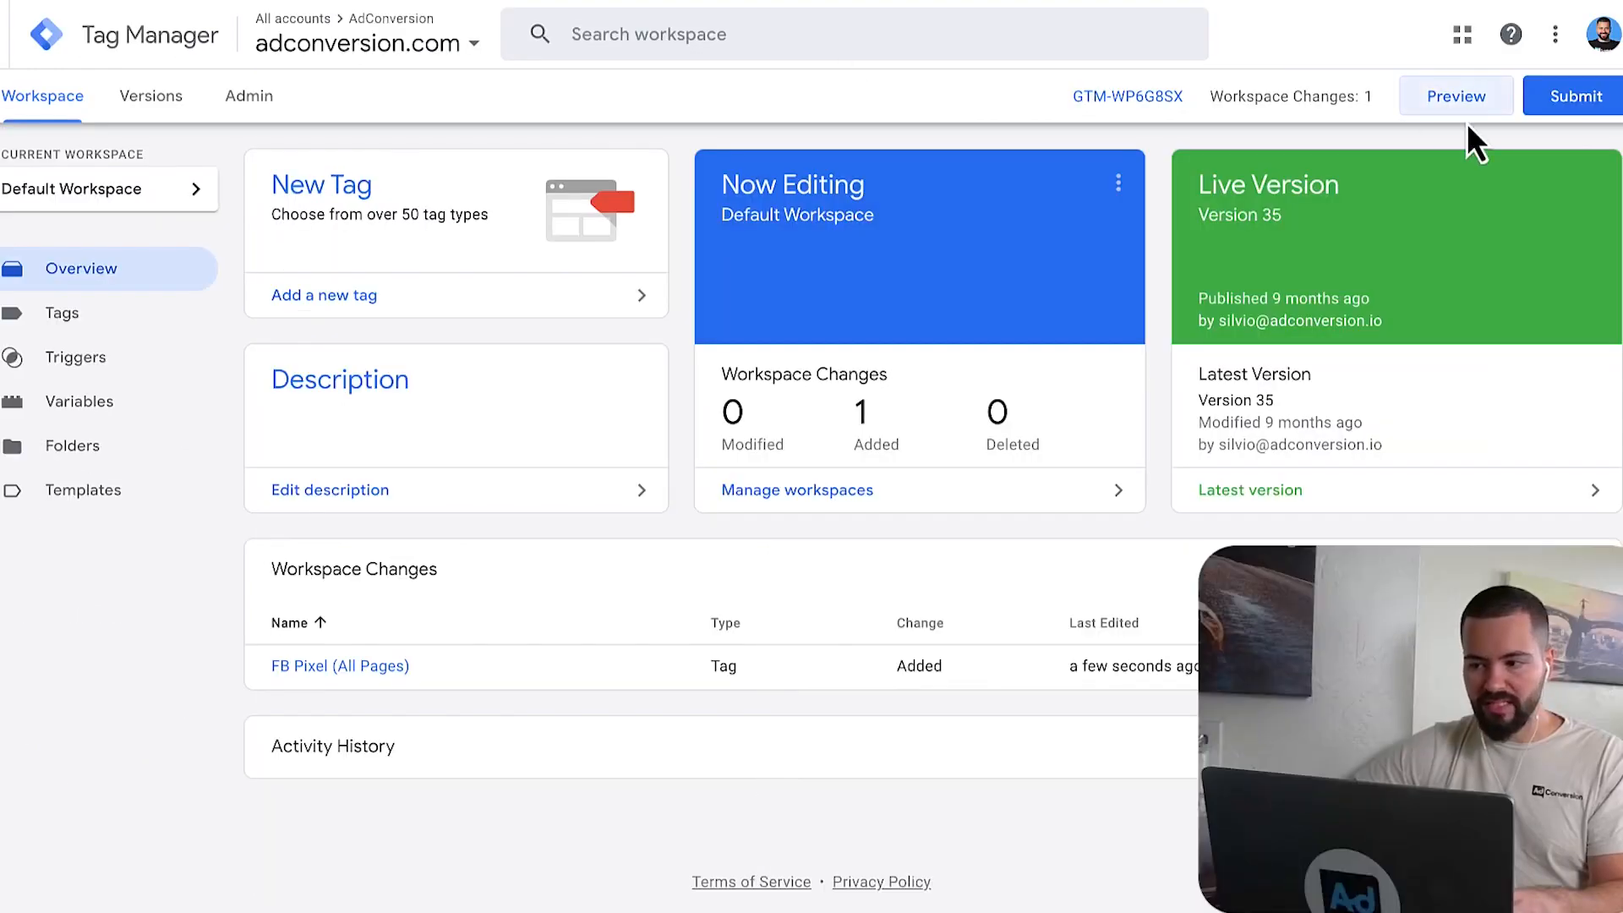
pyautogui.click(1576, 96)
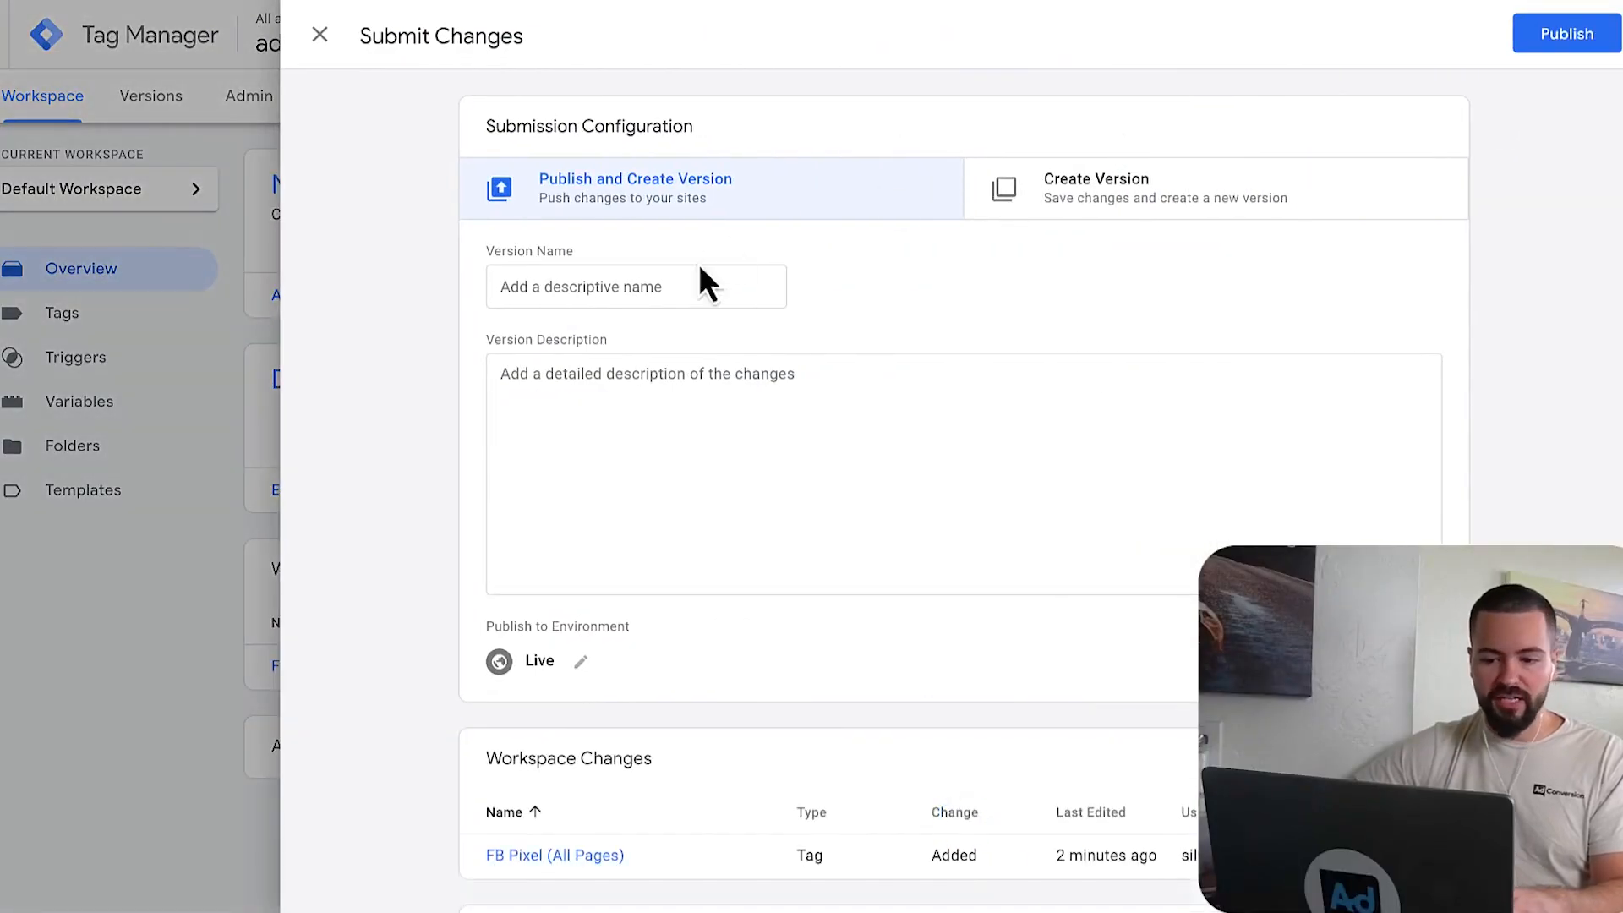
pyautogui.click(706, 284)
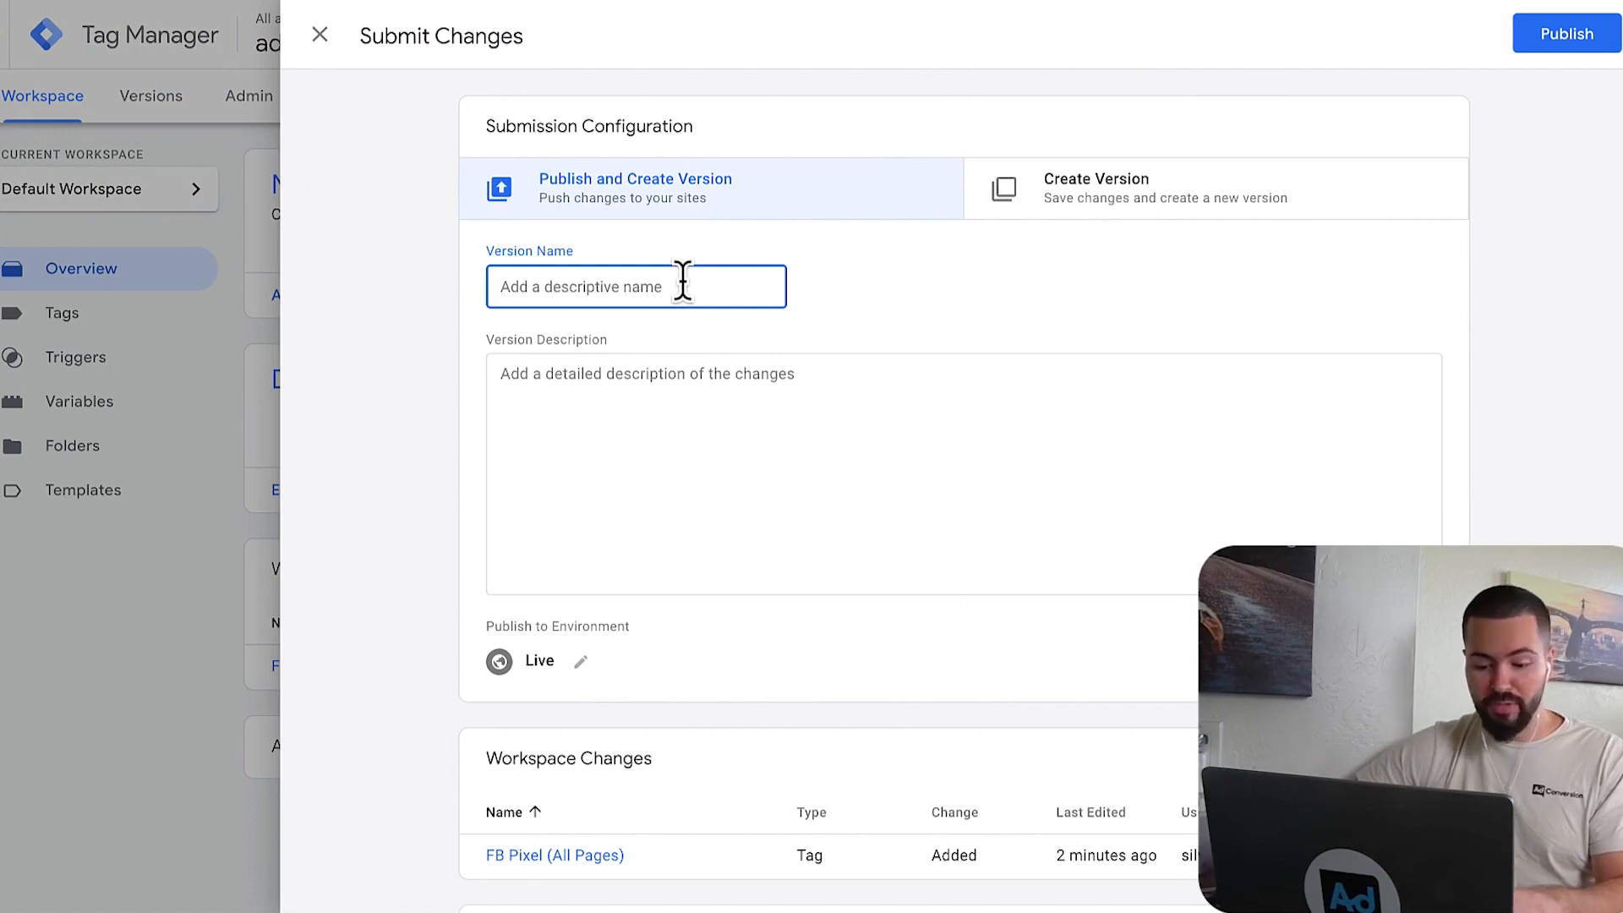
pyautogui.write('U')
pyautogui.press('BackSpace')
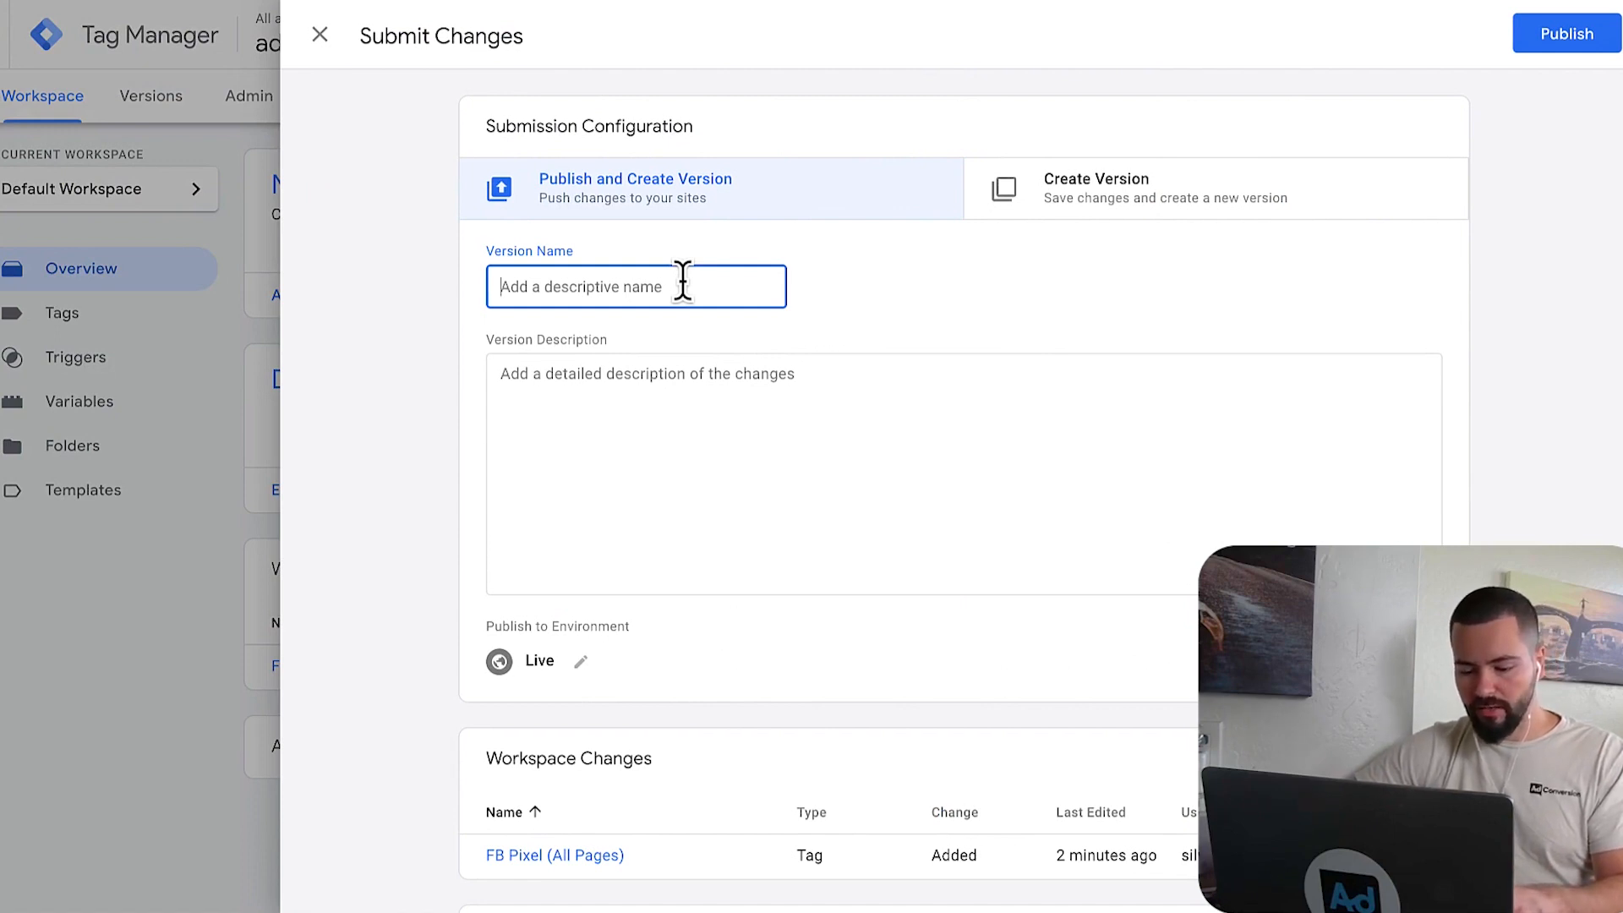
pyautogui.write('Created FB P')
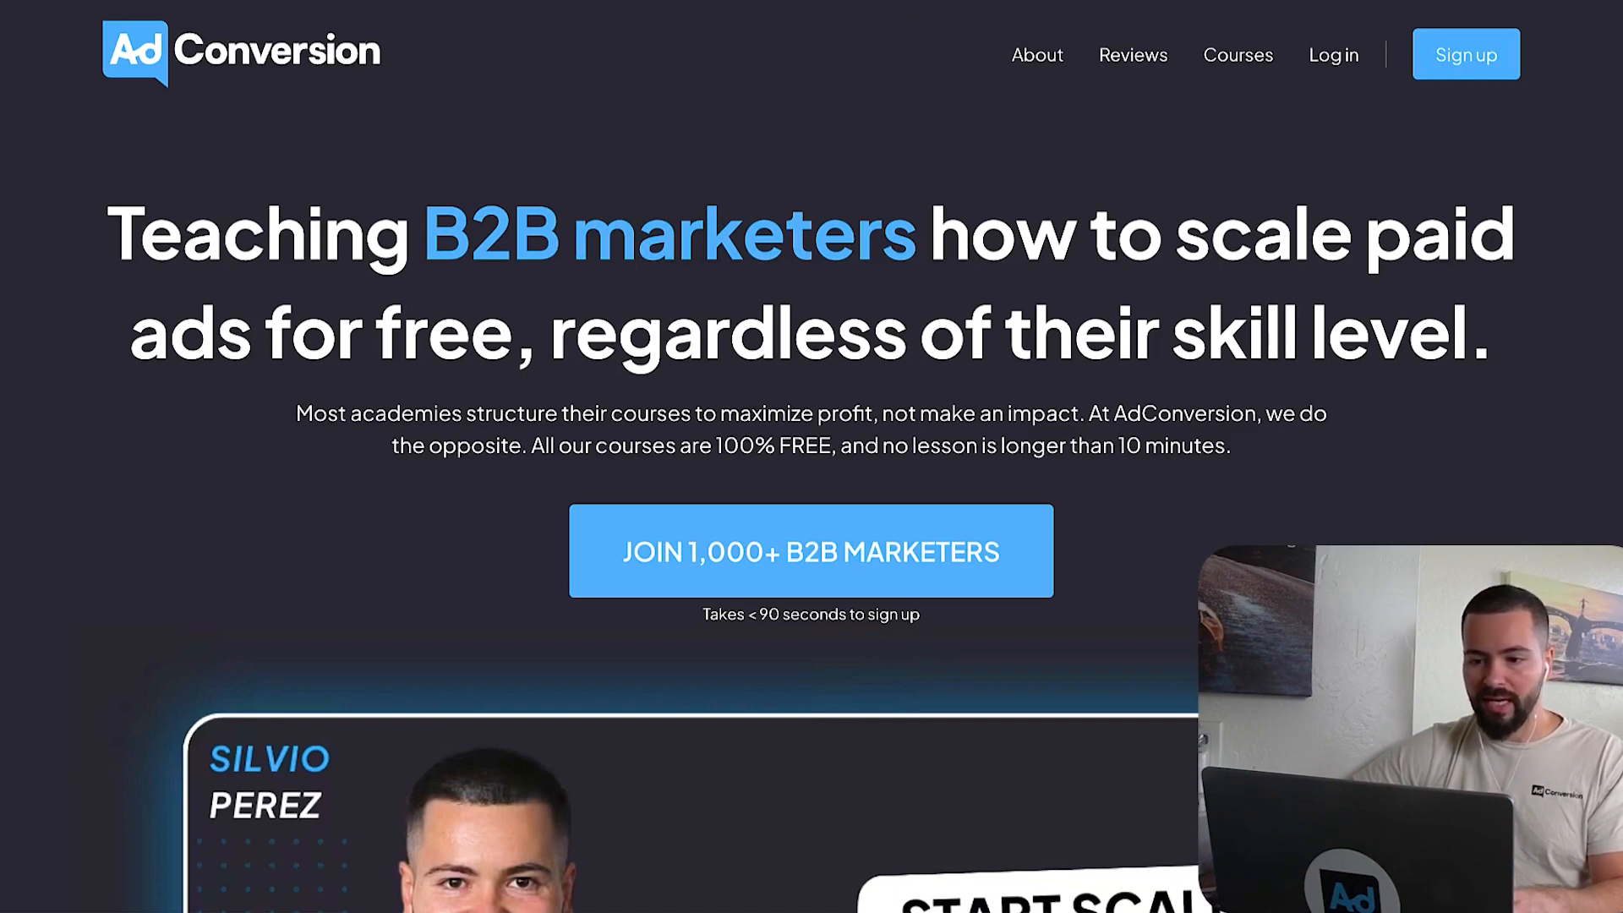
# - Run Meta Pixel Helper on adconversion.com to confirm two Meta Pixels each firing PageView, then close the report
pyautogui.click(812, 3)
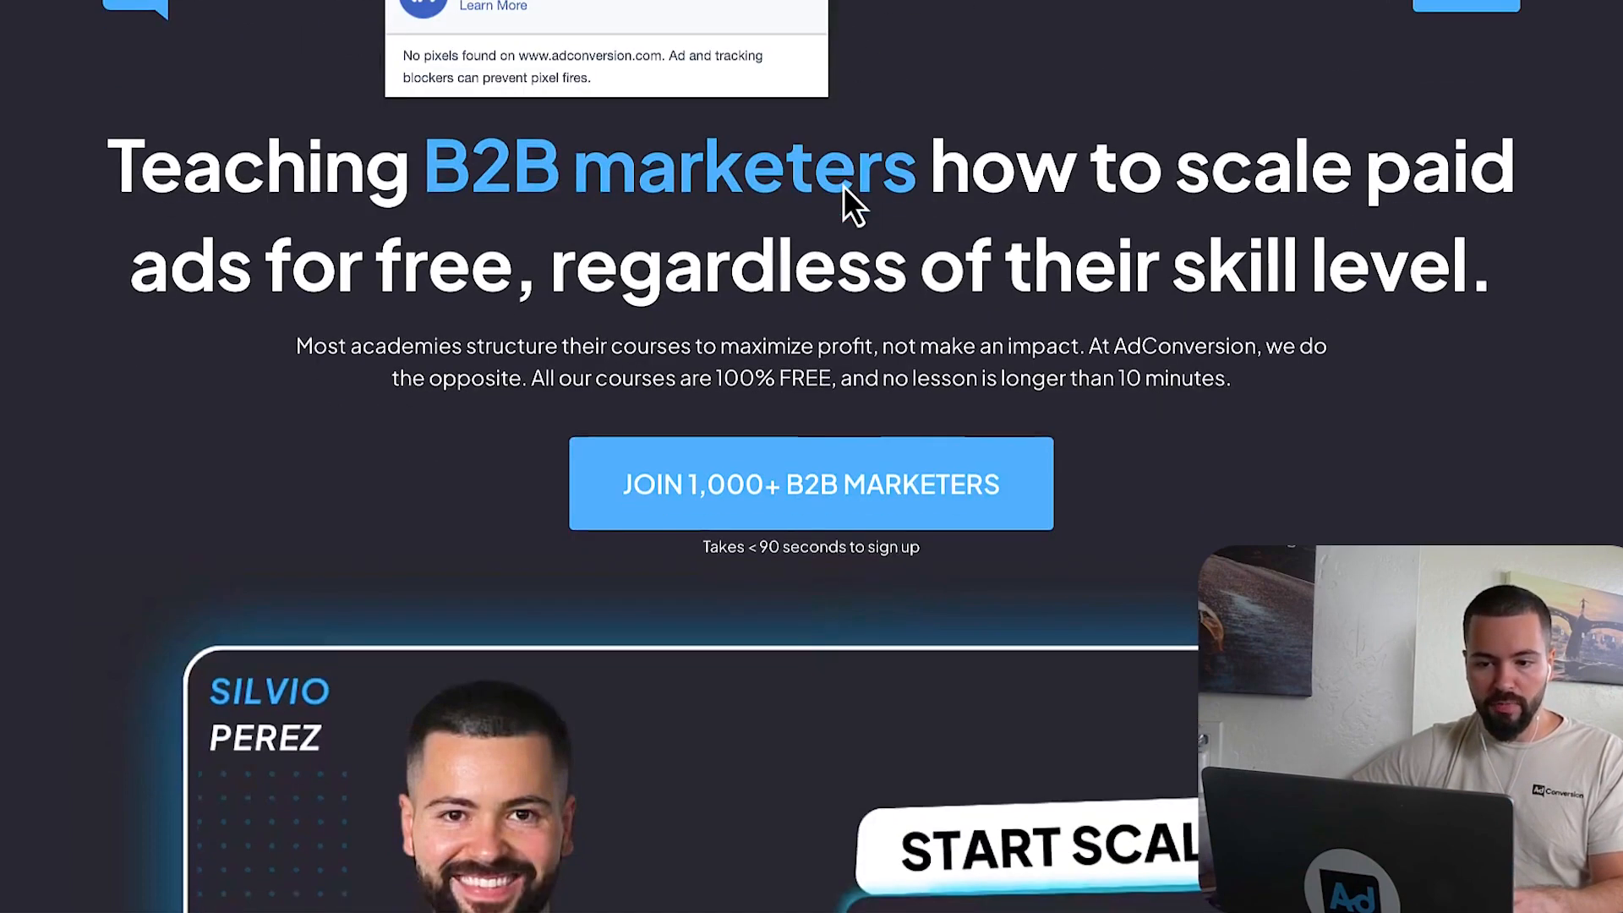
pyautogui.scroll(-1, 844, 187)
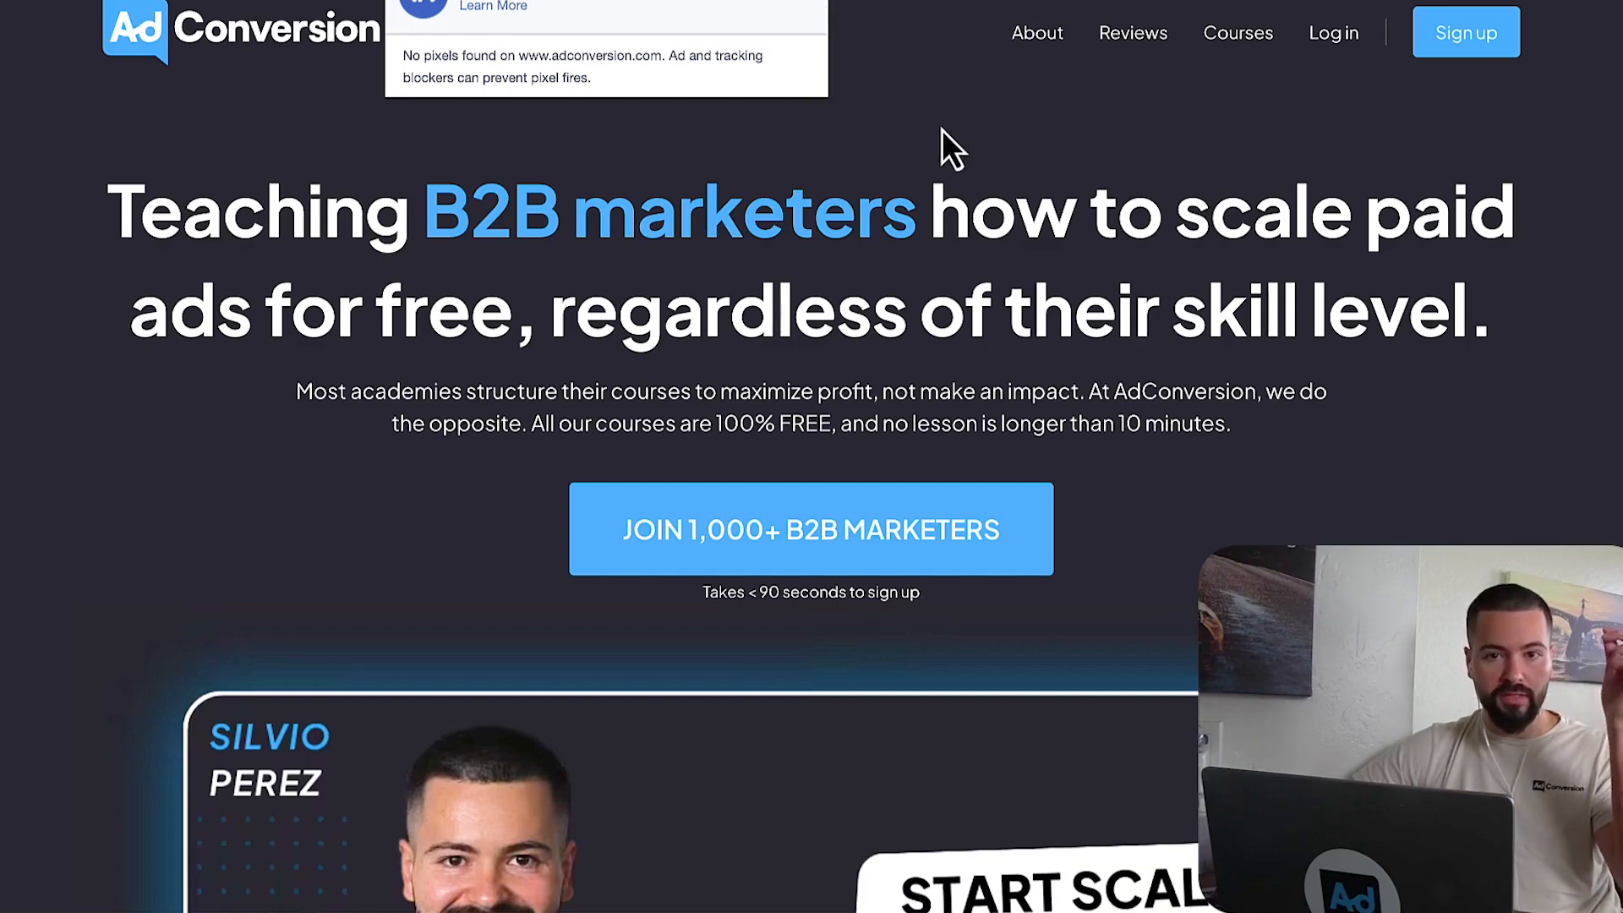
pyautogui.click(938, 96)
pyautogui.scroll(1, 811, 134)
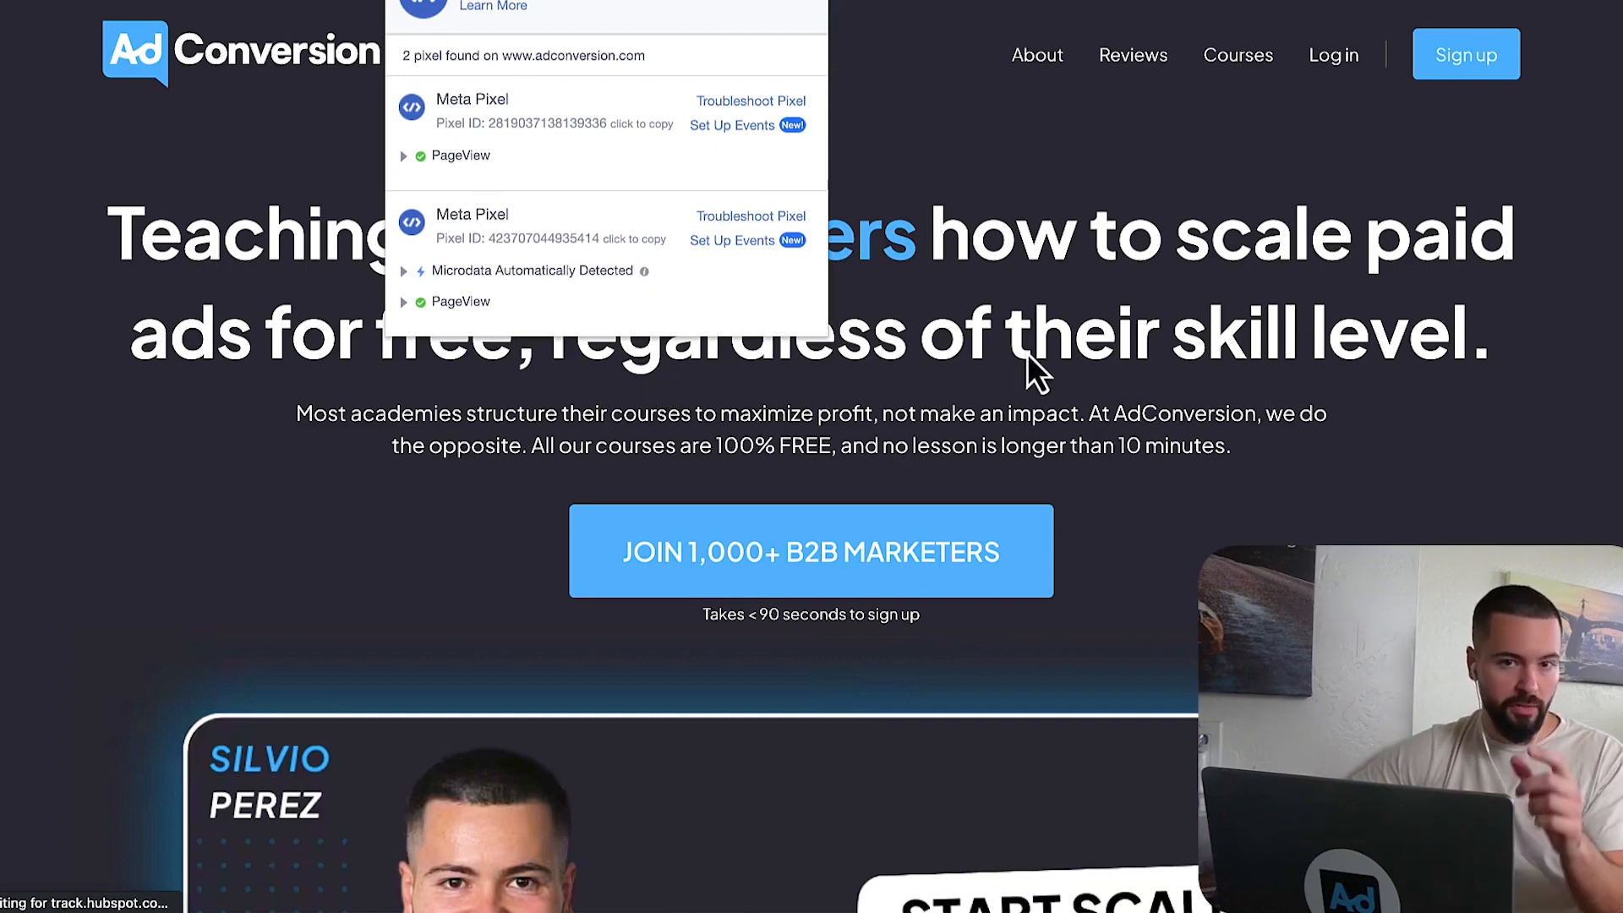
# - Dismiss the Meta Pixel Helper popup to return to the AdConversion homepage
pyautogui.click(1031, 332)
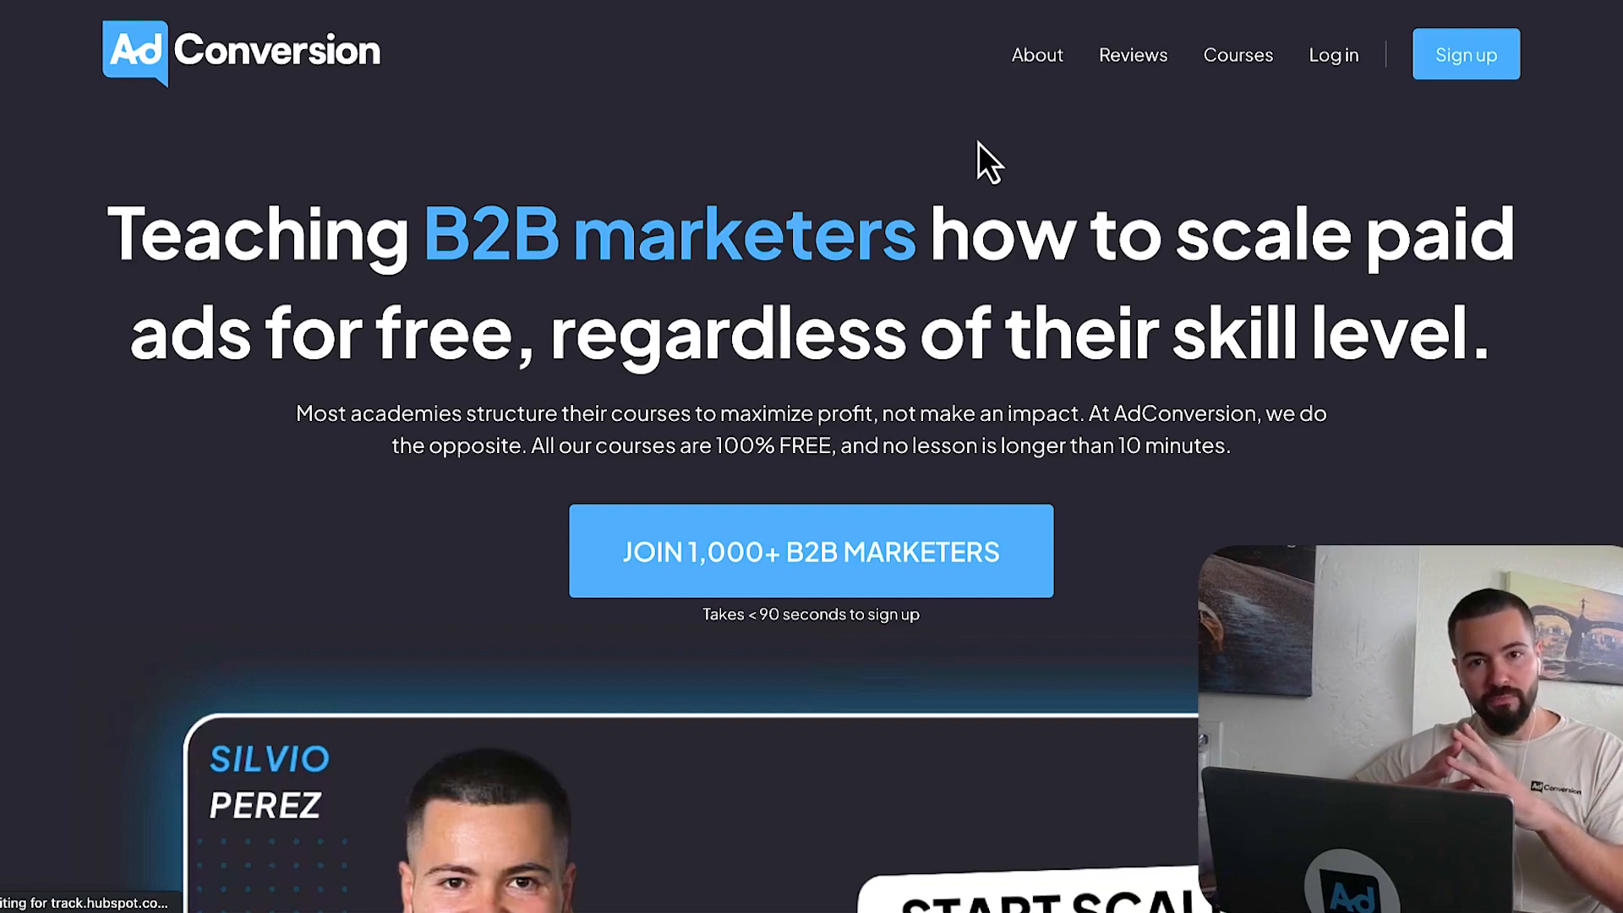